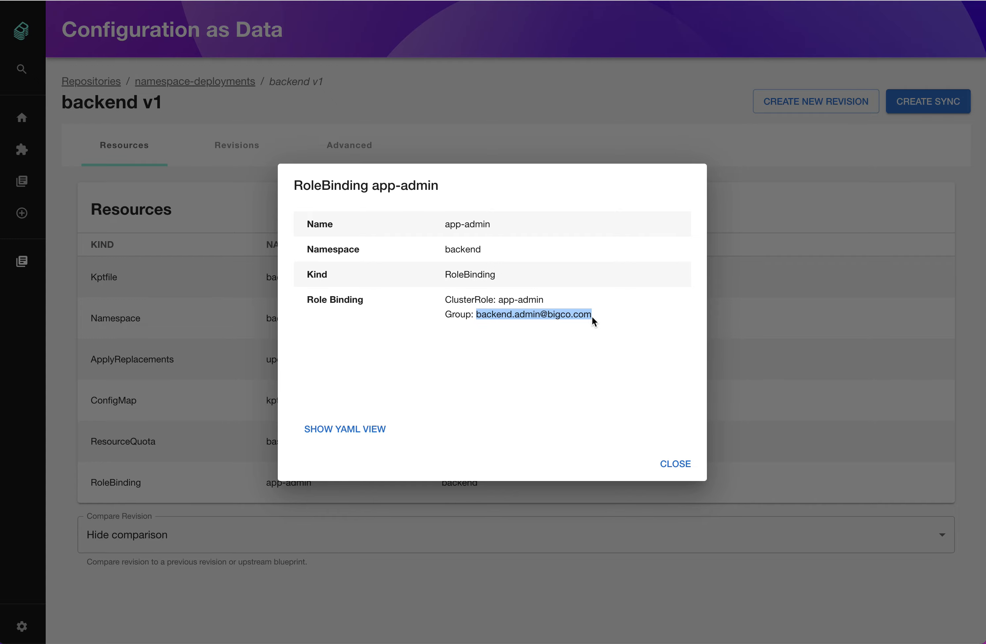
Create a new revision of the backend deployment and open it for editing
{"action": "left_click", "coordinate": [677, 463]}
{"action": "left_click", "coordinate": [819, 104]}
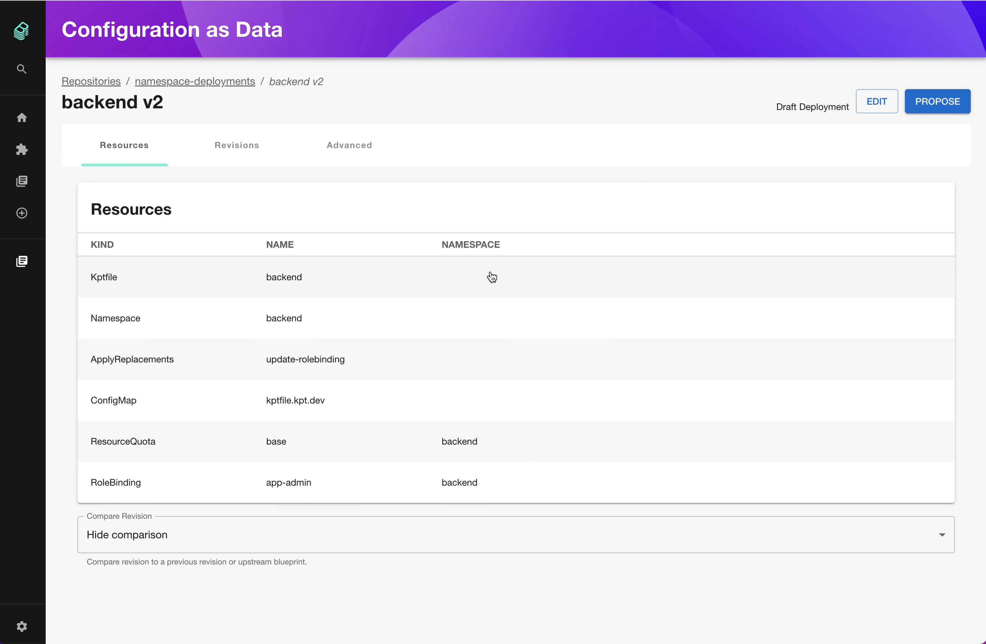
{"action": "left_click", "coordinate": [886, 103]}
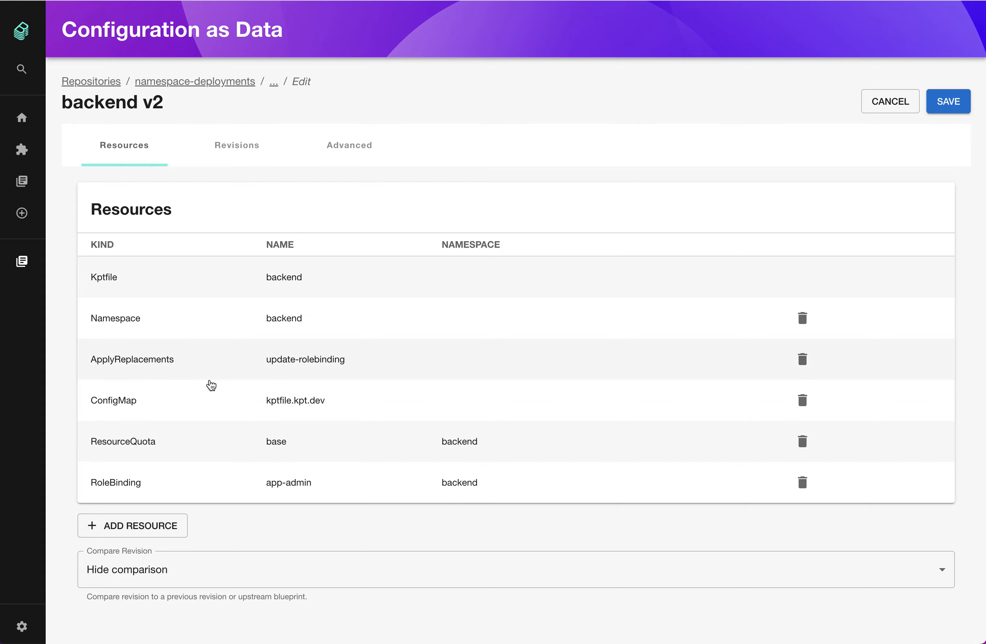
Add a ServiceAccount resource named app-admin to the package
{"action": "left_click", "coordinate": [172, 526]}
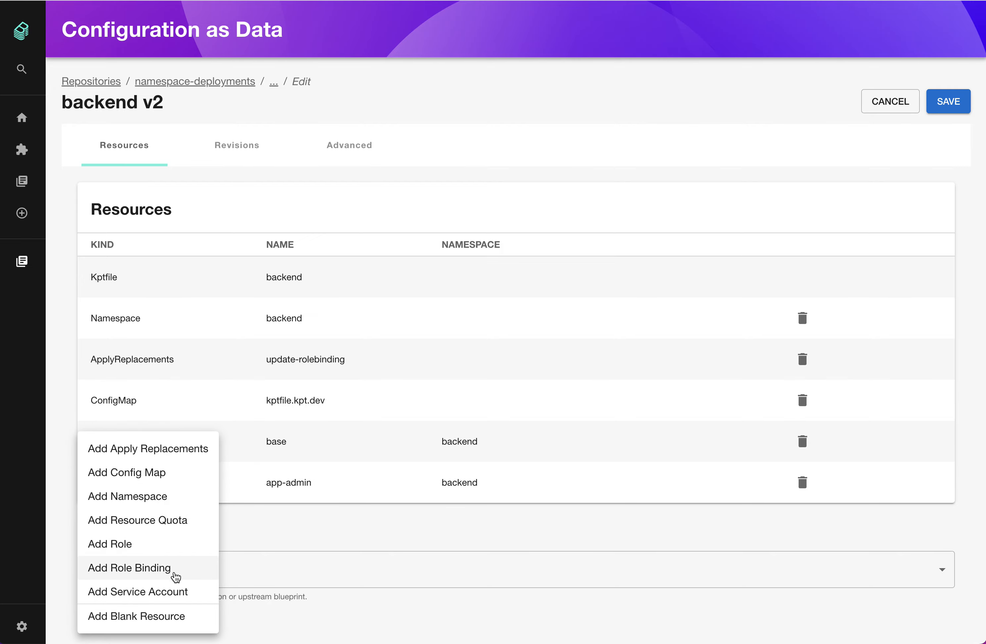
{"action": "left_click", "coordinate": [193, 592]}
{"action": "left_click", "coordinate": [454, 219]}
{"action": "double_click", "coordinate": [445, 275]}
{"action": "type", "text": "app"}
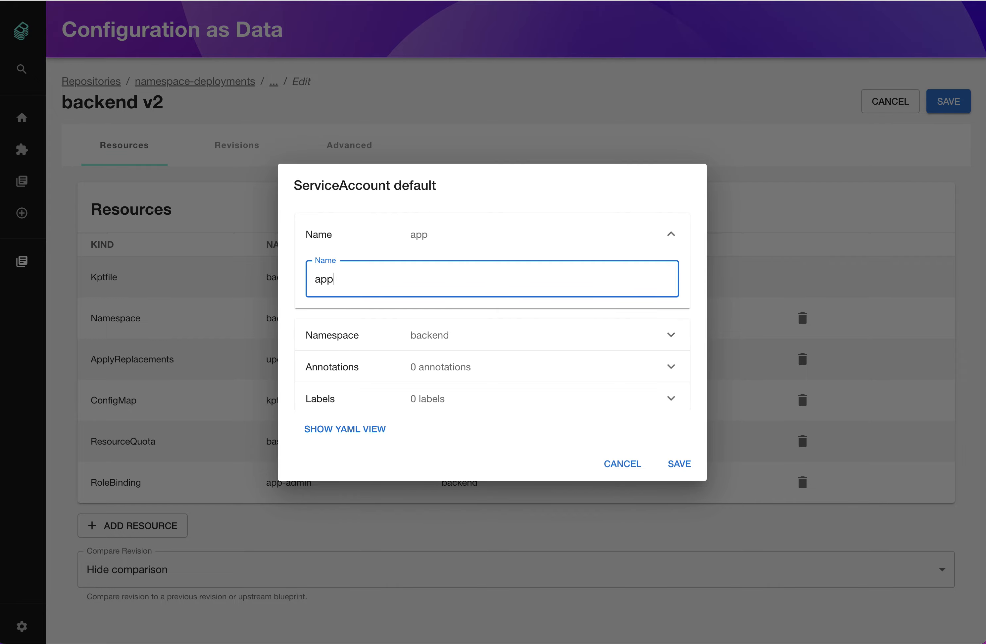
{"action": "type", "text": "-admin"}
{"action": "key", "text": "Tab"}
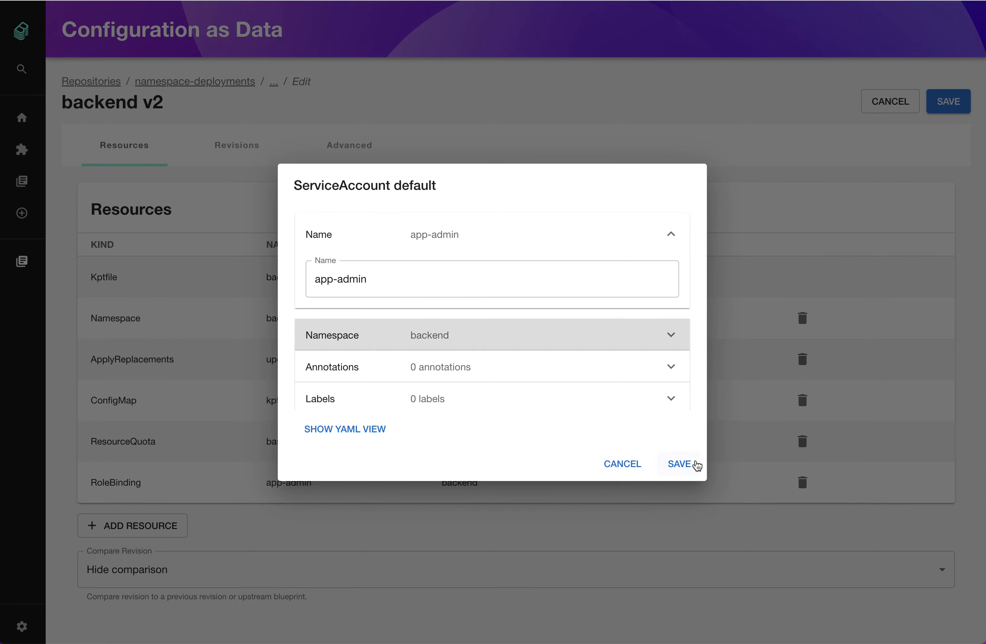
{"action": "left_click", "coordinate": [679, 463]}
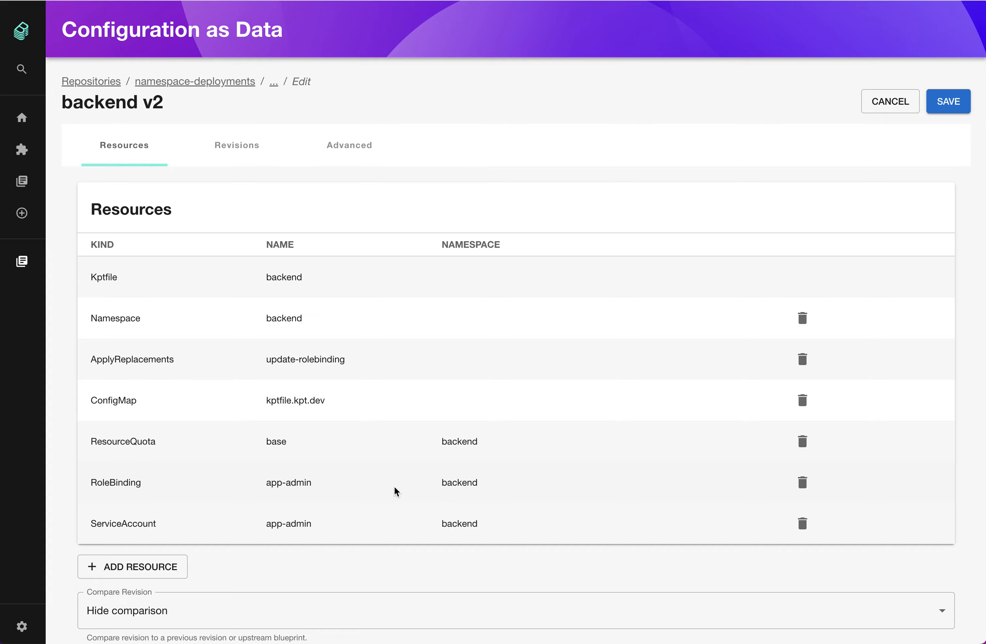
In the app-admin RoleBinding, delete the existing Group subject
{"action": "left_click", "coordinate": [397, 489]}
{"action": "left_click", "coordinate": [413, 400]}
{"action": "scroll", "coordinate": [433, 396], "scroll_direction": "down", "scroll_amount": 4}
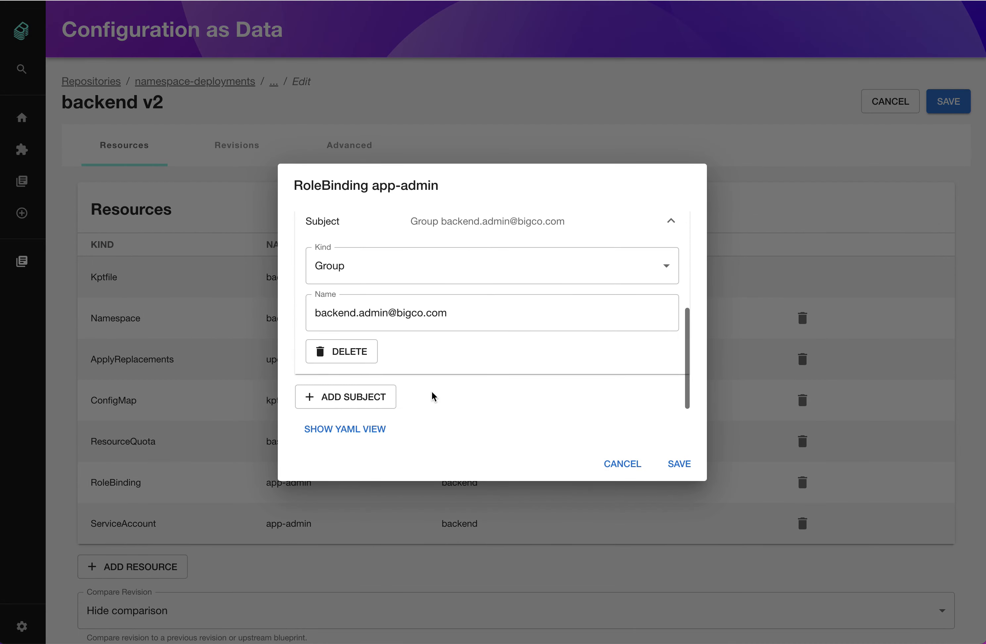
{"action": "left_click", "coordinate": [356, 355]}
Add a Service Account subject named app-admin to the RoleBinding and save it
{"action": "left_click", "coordinate": [349, 395]}
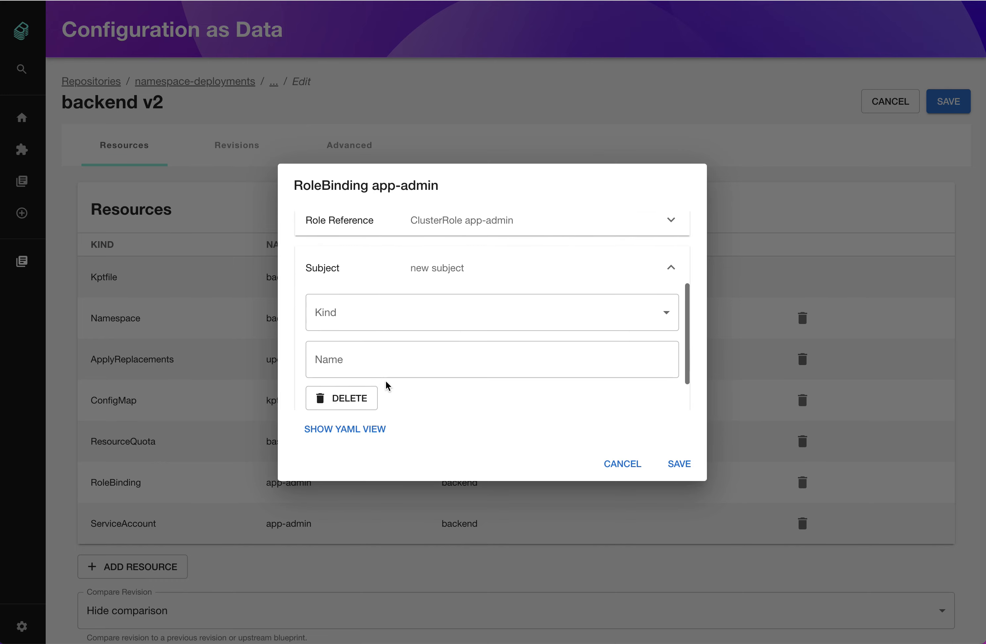
{"action": "left_click", "coordinate": [385, 318]}
{"action": "left_click", "coordinate": [399, 341]}
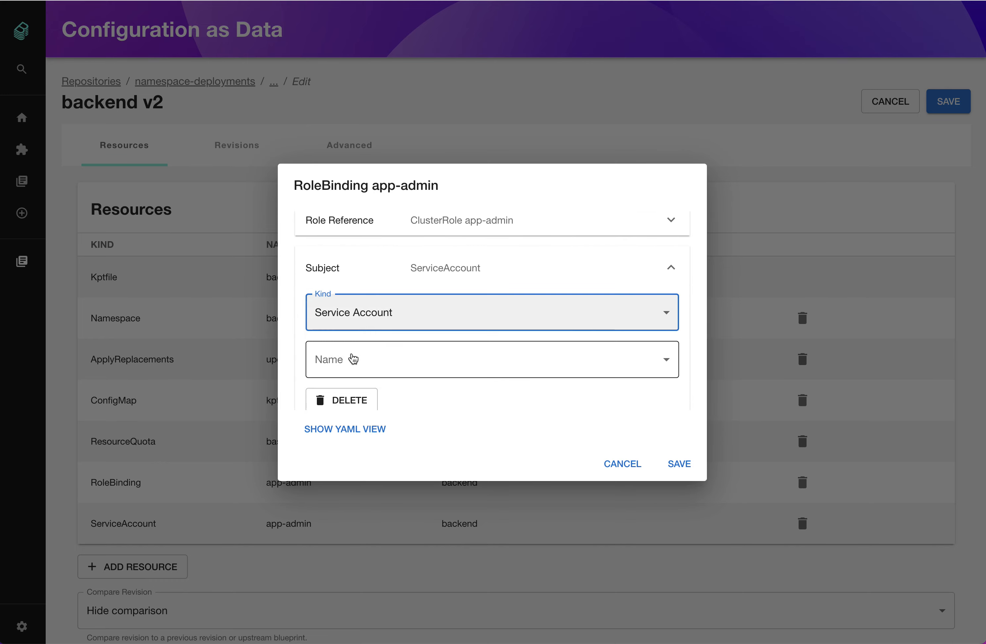
{"action": "left_click", "coordinate": [460, 359]}
{"action": "left_click", "coordinate": [328, 369]}
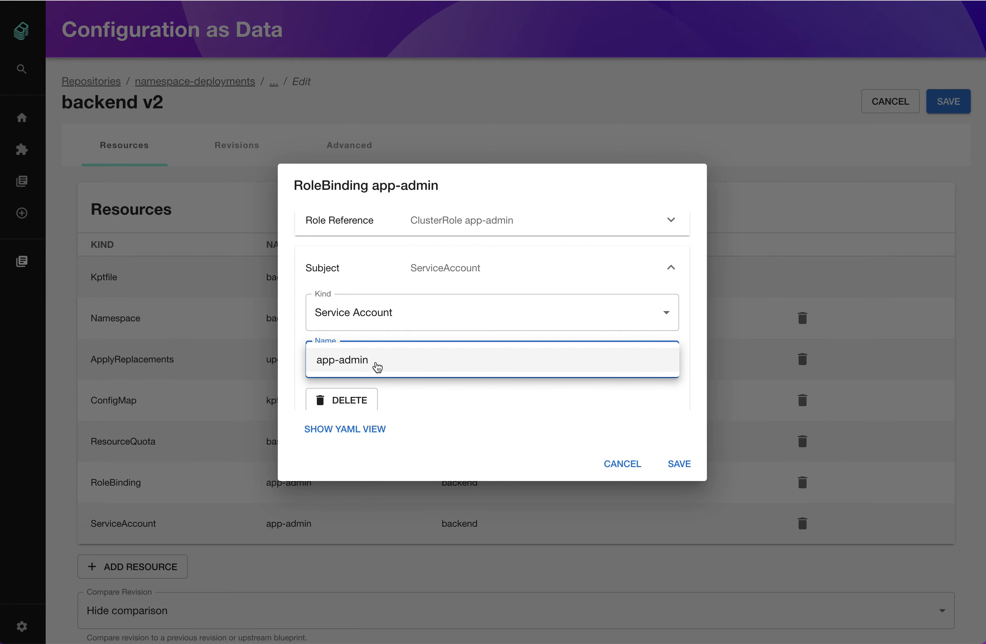
{"action": "left_click", "coordinate": [685, 464]}
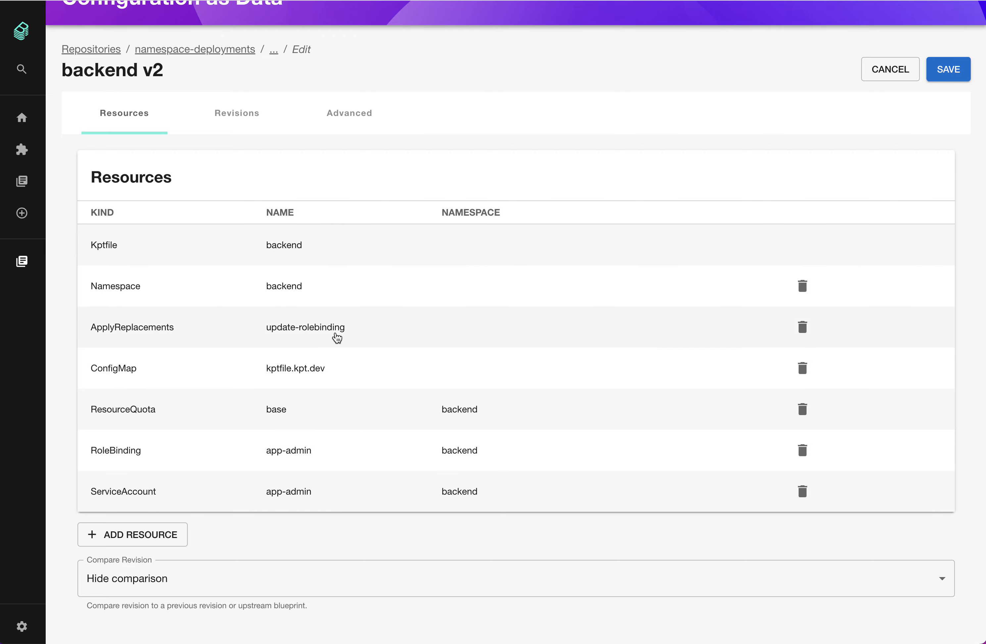
Inspect the update-rolebinding ApplyReplacements resource in its YAML and formatted views without changes
{"action": "left_click", "coordinate": [353, 330]}
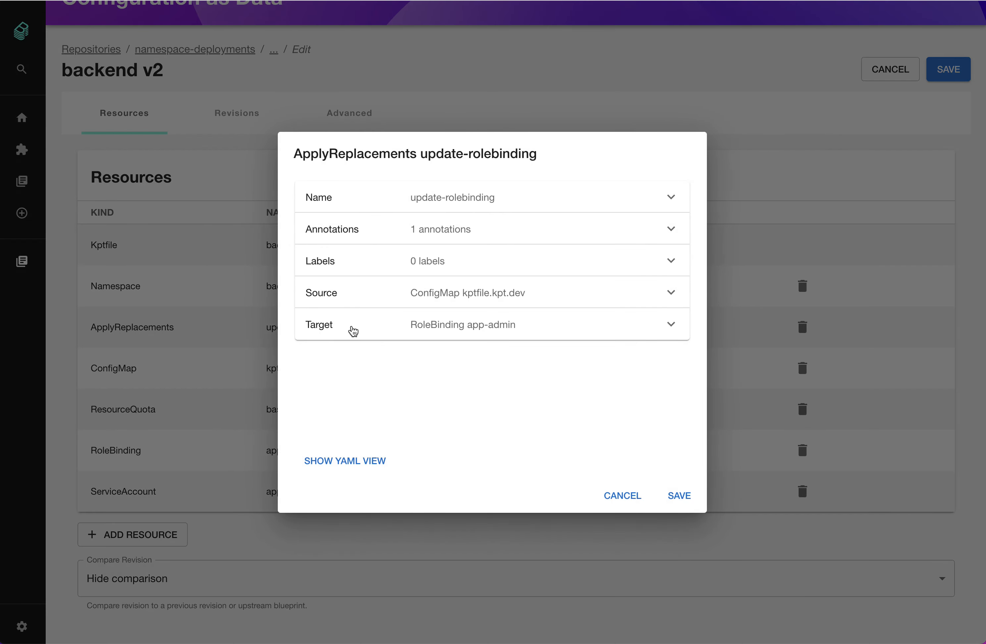
{"action": "left_click", "coordinate": [367, 466]}
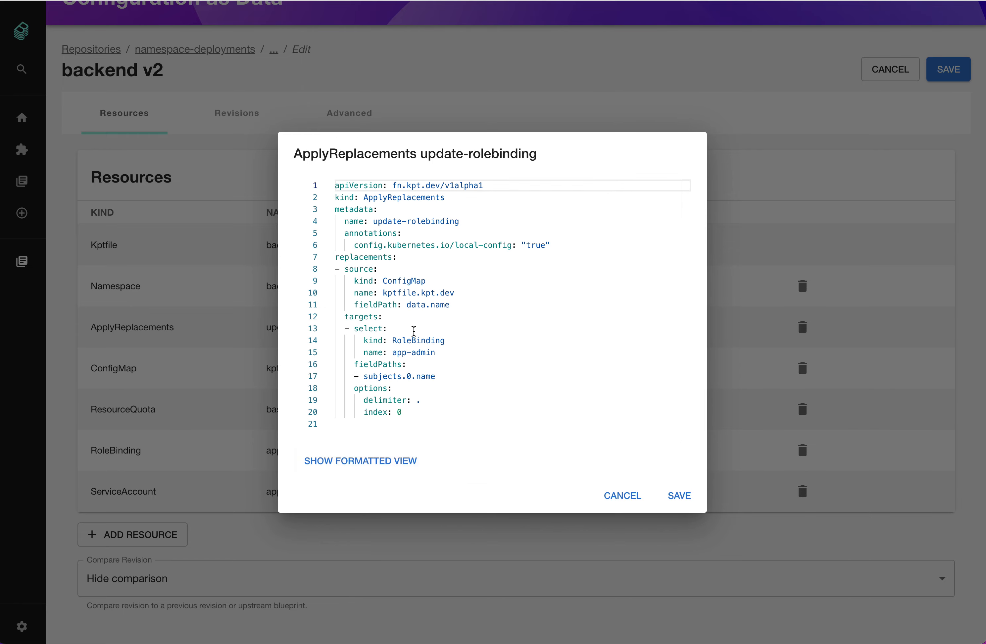
{"action": "left_click", "coordinate": [378, 465]}
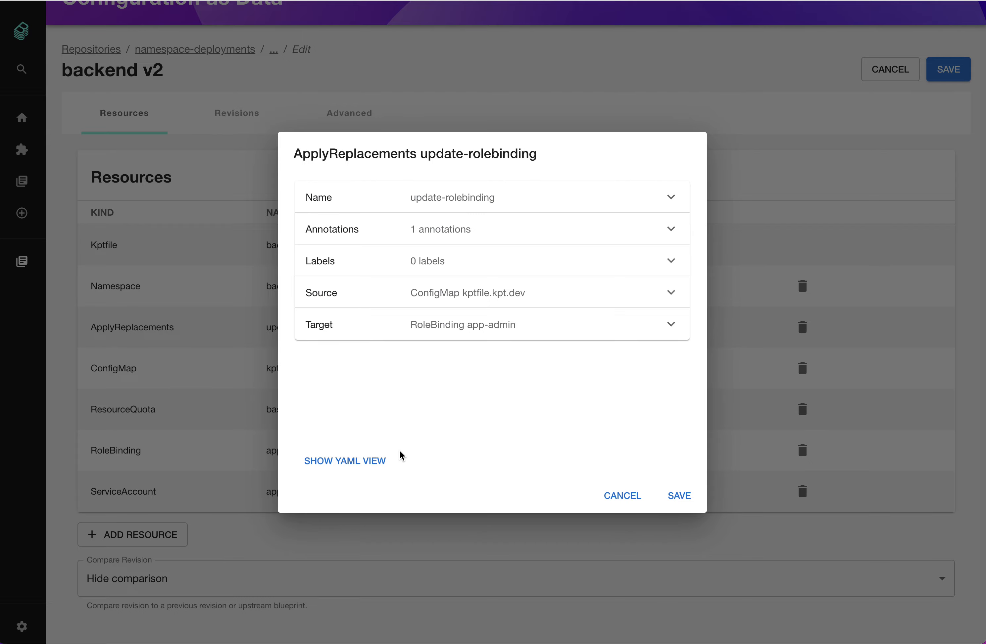
{"action": "left_click", "coordinate": [630, 495]}
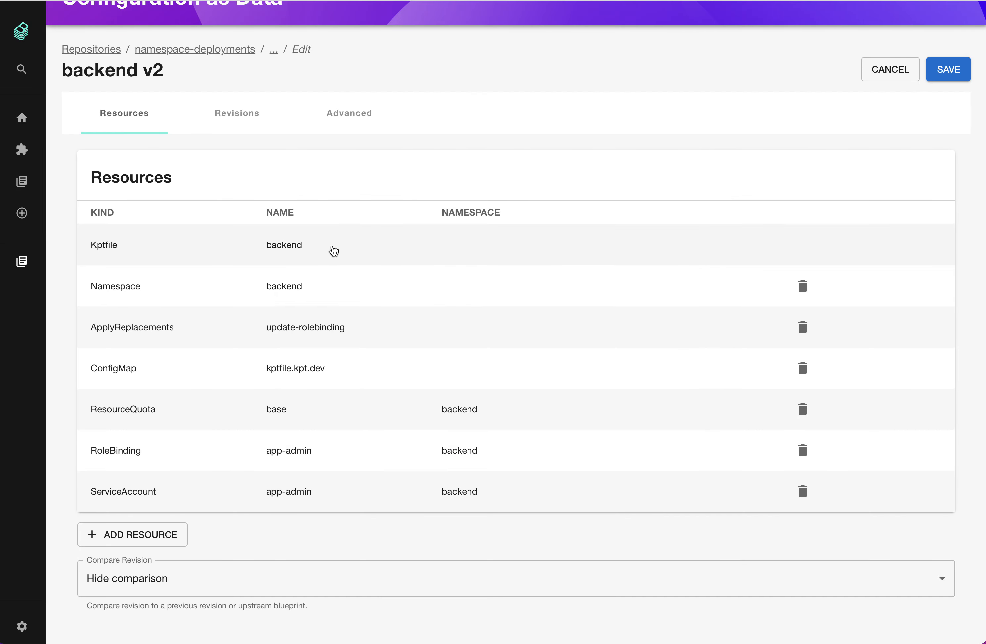
Delete the apply-replacements mutator from the backend Kptfile and save it
{"action": "left_click", "coordinate": [333, 251]}
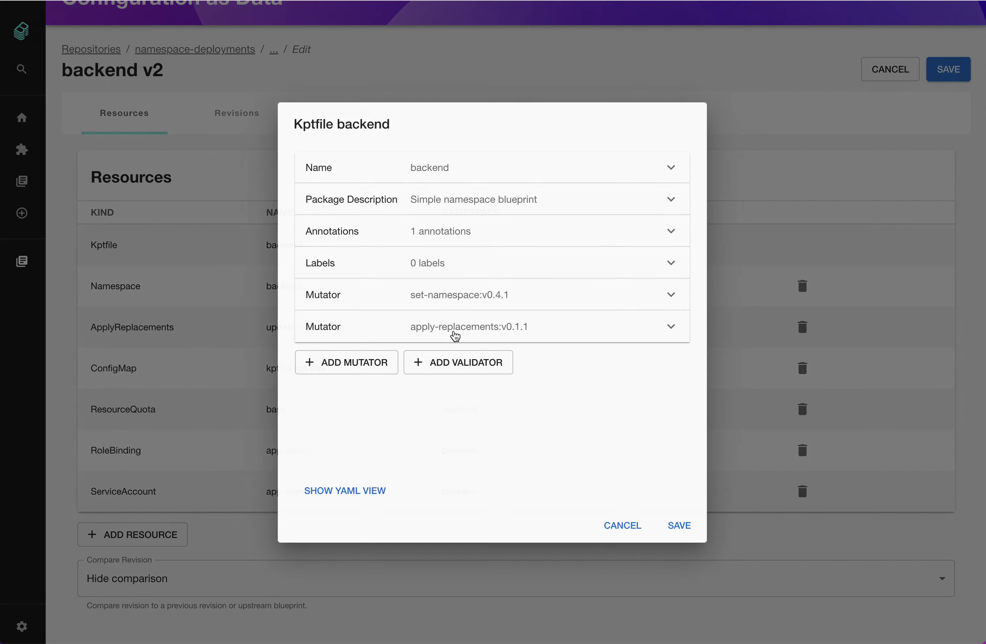
{"action": "left_click", "coordinate": [399, 327]}
{"action": "scroll", "coordinate": [555, 378], "scroll_direction": "down", "scroll_amount": 2}
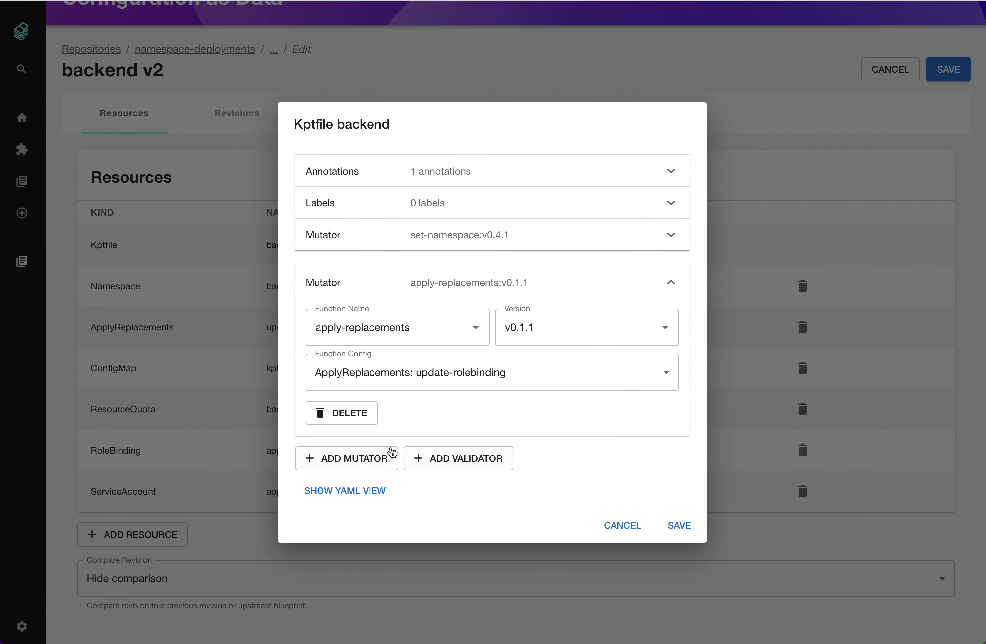
{"action": "left_click", "coordinate": [362, 414]}
{"action": "left_click", "coordinate": [694, 533]}
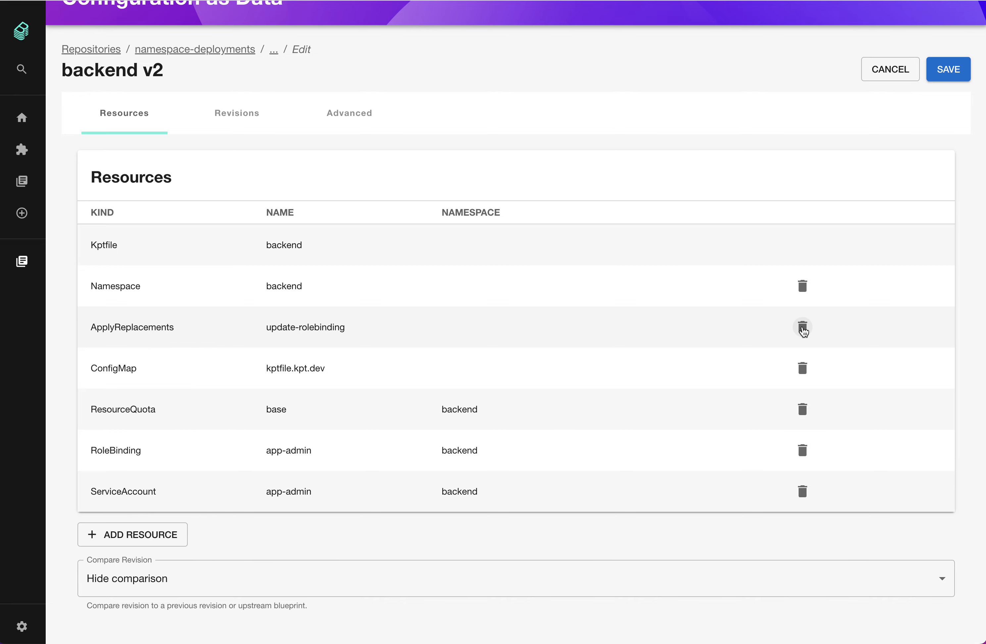
Delete the update-rolebinding ApplyReplacements resource and save the draft
{"action": "left_click", "coordinate": [802, 328]}
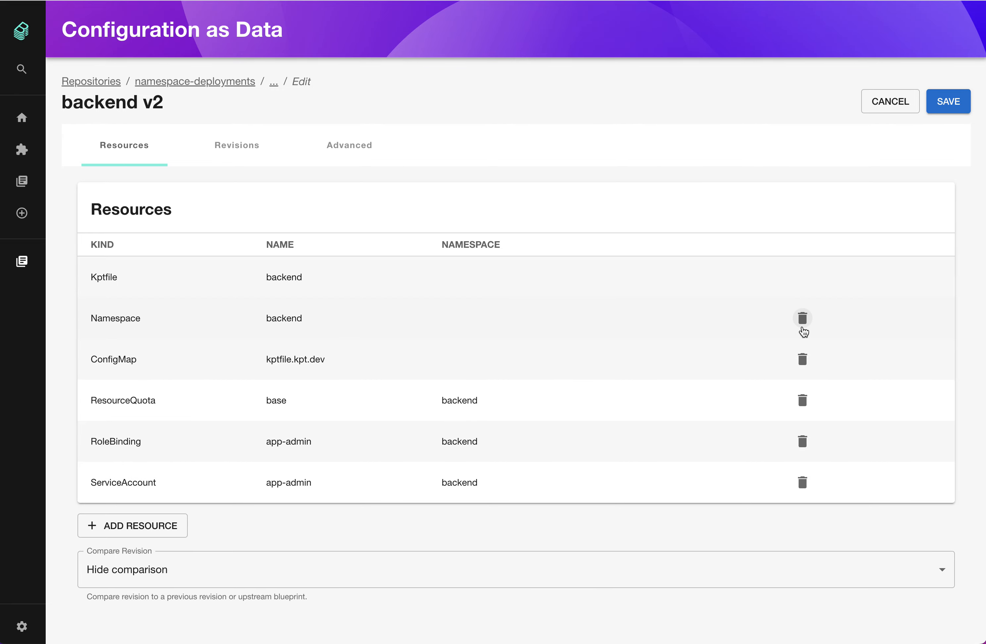
{"action": "left_click", "coordinate": [947, 100]}
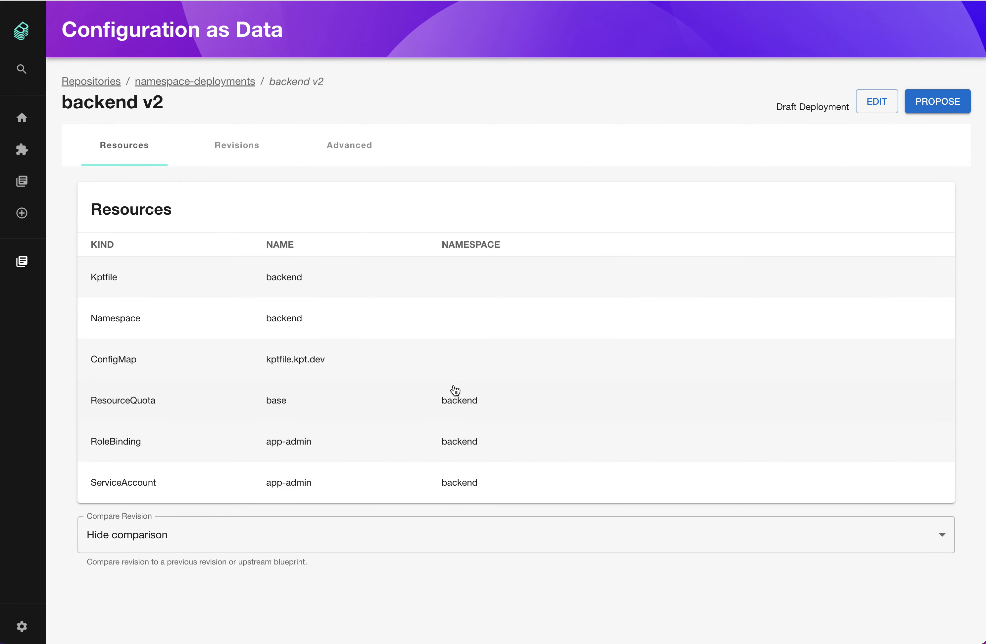
Compare the draft with Previous Revision (v1) and review the diff of each changed resource
{"action": "left_click", "coordinate": [439, 538]}
{"action": "left_click", "coordinate": [439, 565]}
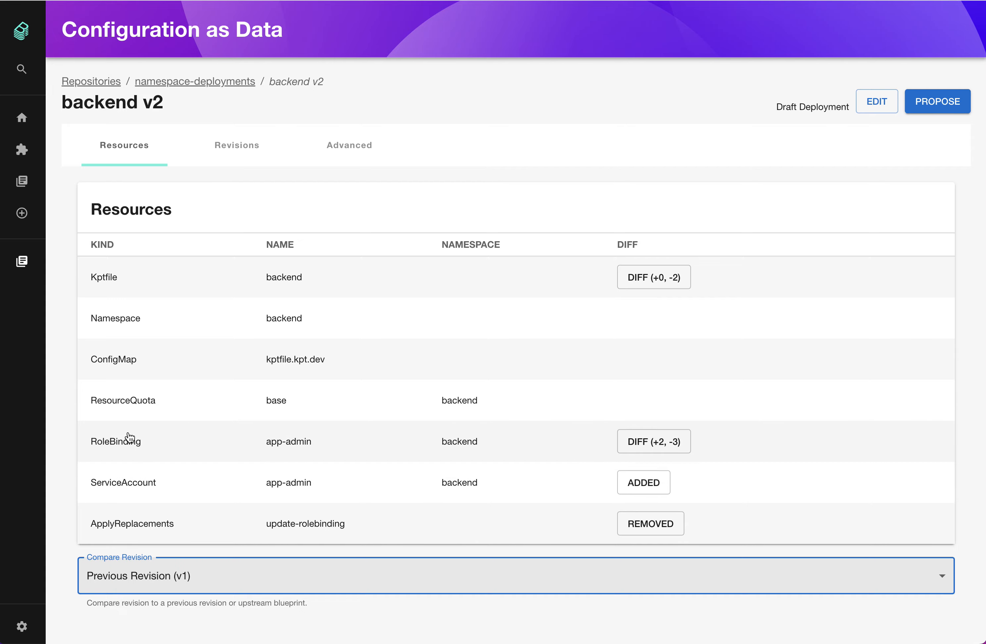
{"action": "left_click", "coordinate": [683, 443]}
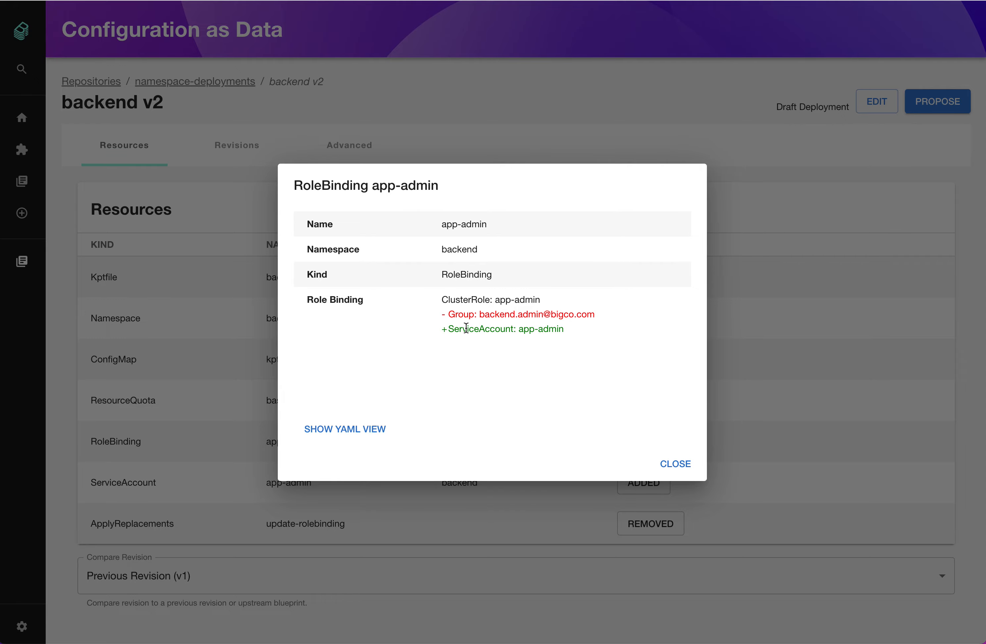
{"action": "left_click", "coordinate": [676, 465]}
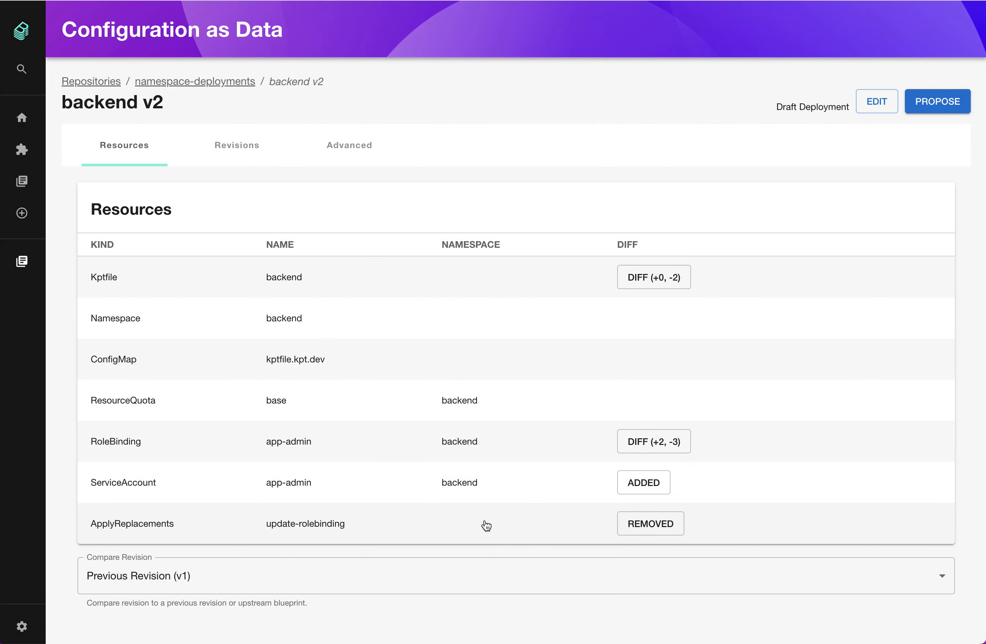
{"action": "left_click", "coordinate": [646, 487]}
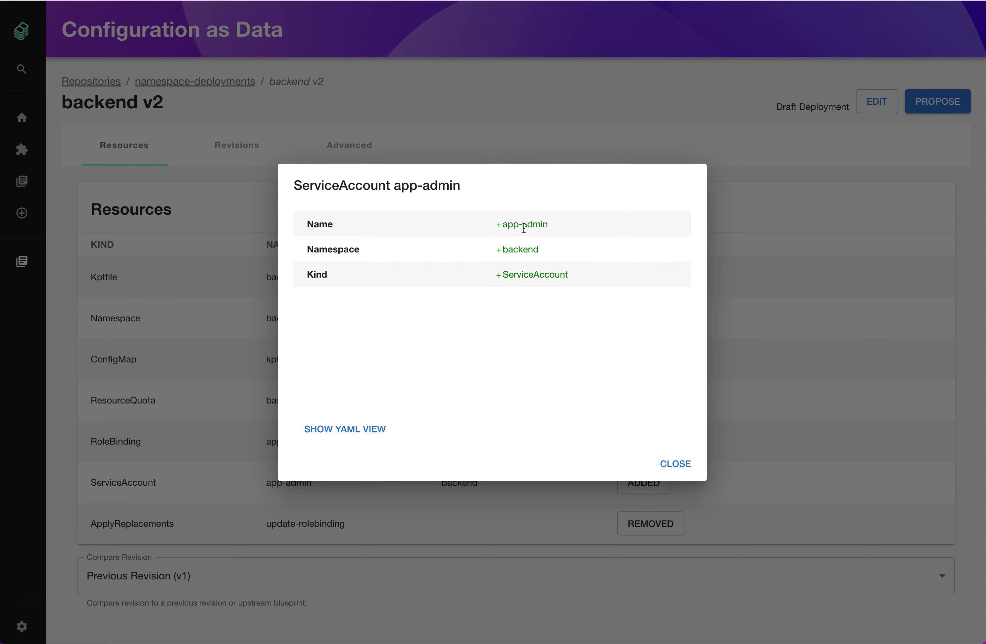
{"action": "left_click", "coordinate": [688, 464]}
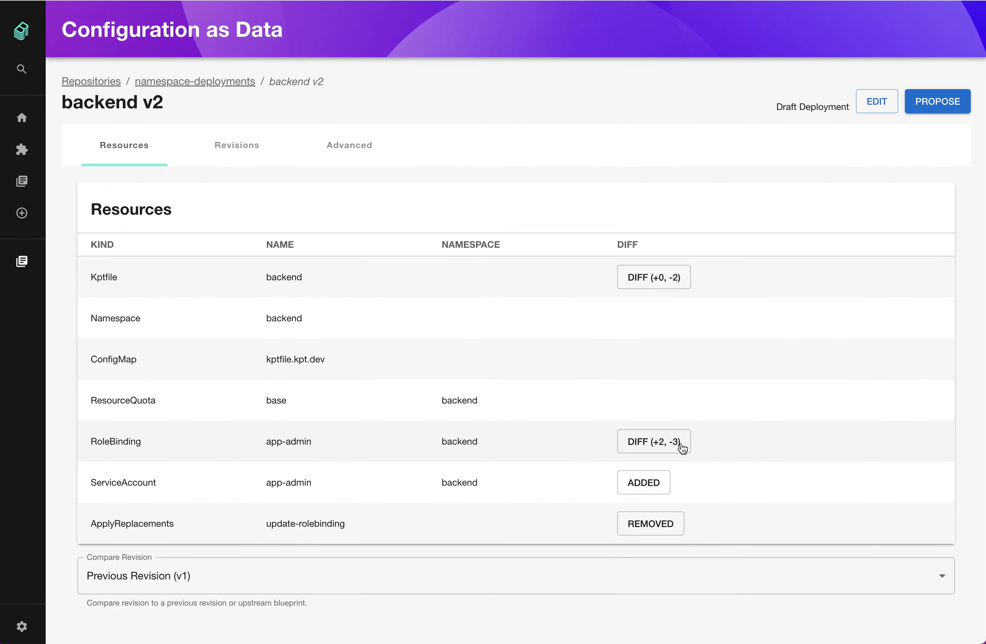
{"action": "left_click", "coordinate": [665, 277]}
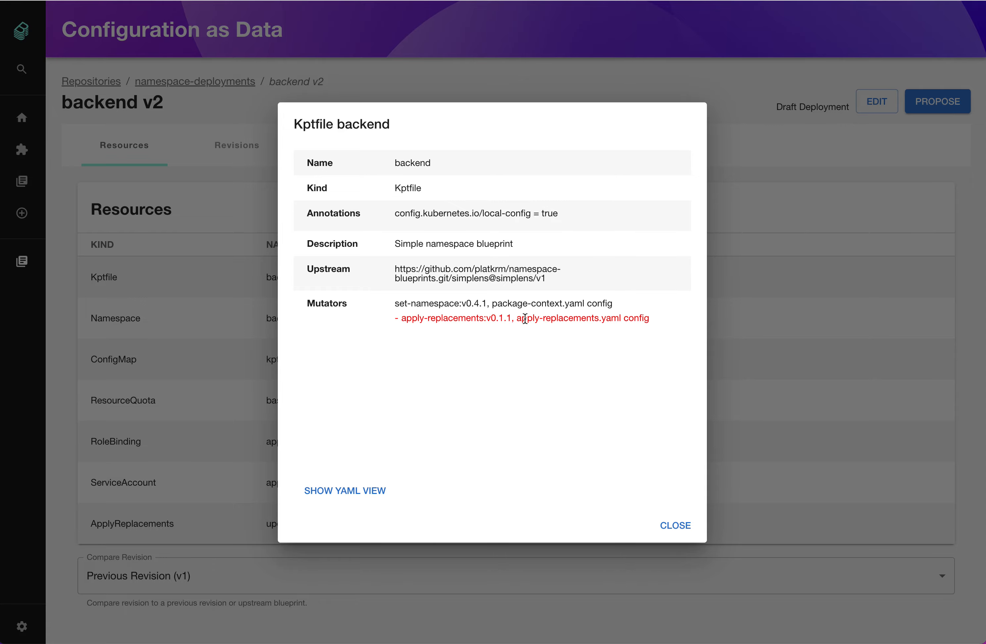
{"action": "left_click", "coordinate": [674, 526]}
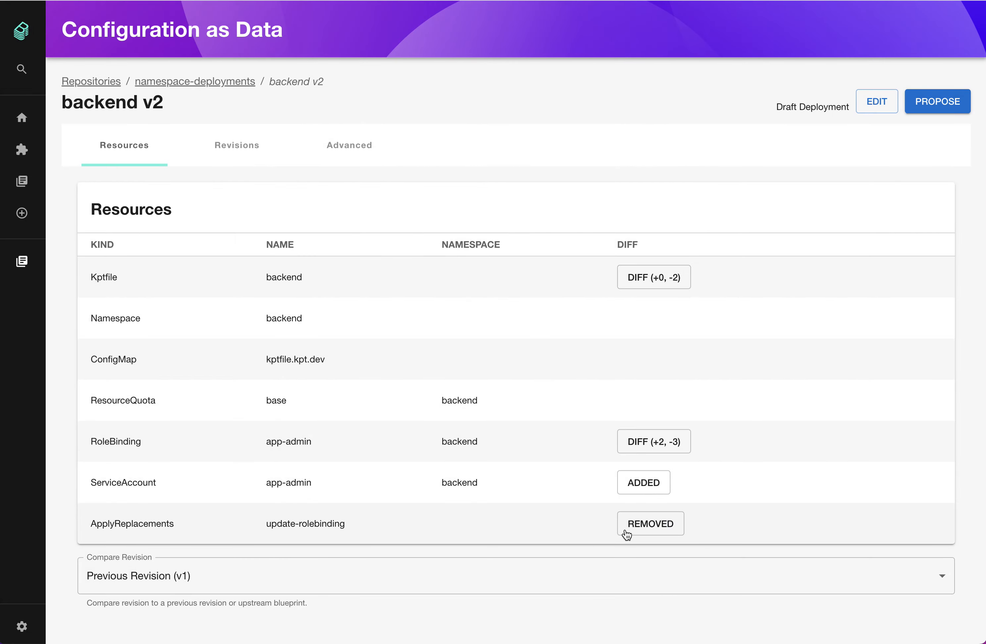
{"action": "left_click", "coordinate": [653, 525]}
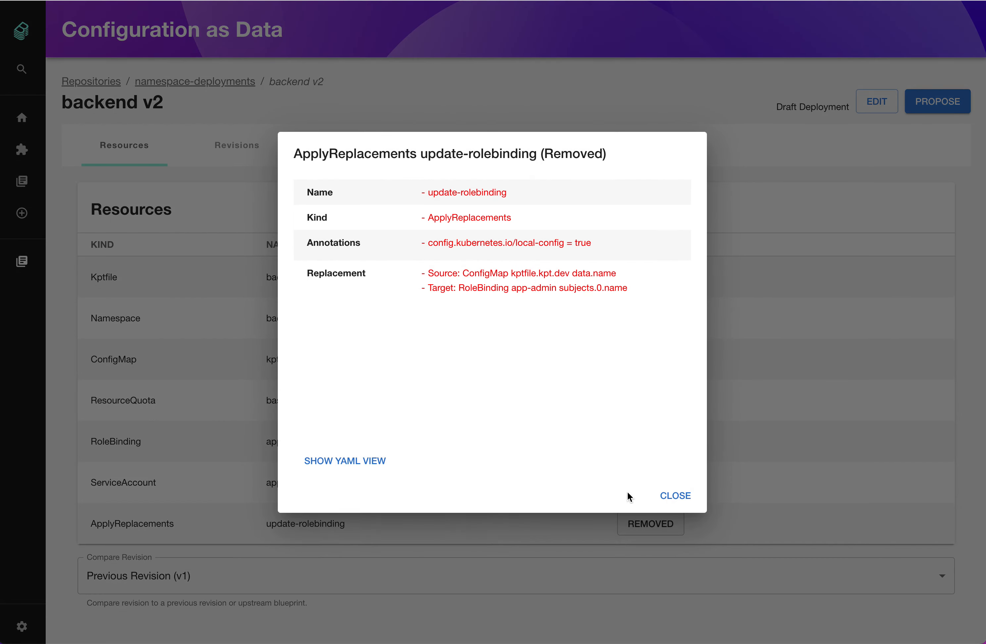
{"action": "left_click", "coordinate": [675, 497]}
Propose and approve the backend v2 draft, then hide the revision comparison
{"action": "left_click", "coordinate": [936, 105]}
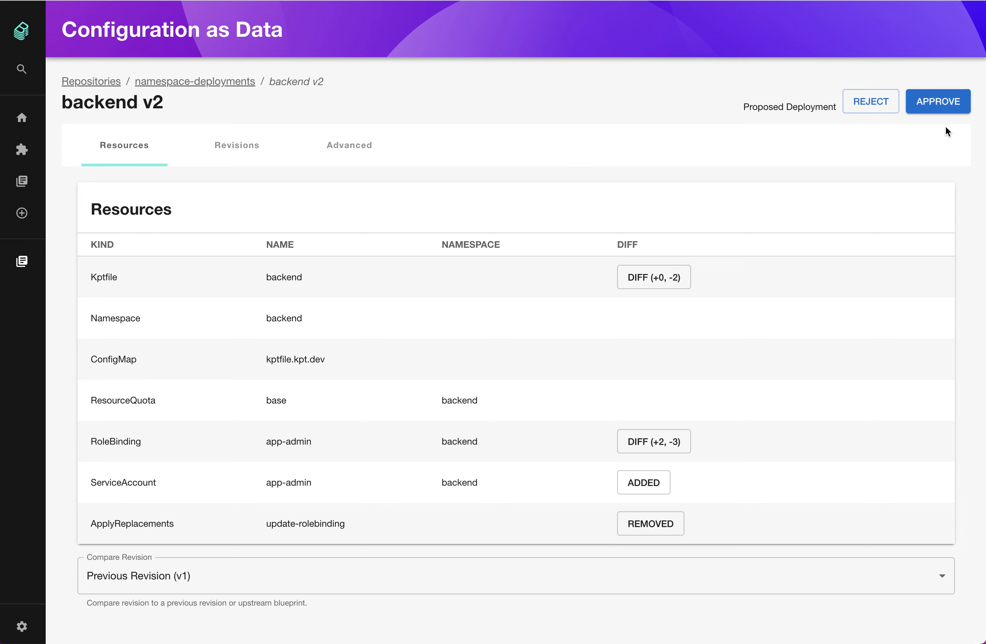
{"action": "left_click", "coordinate": [936, 94]}
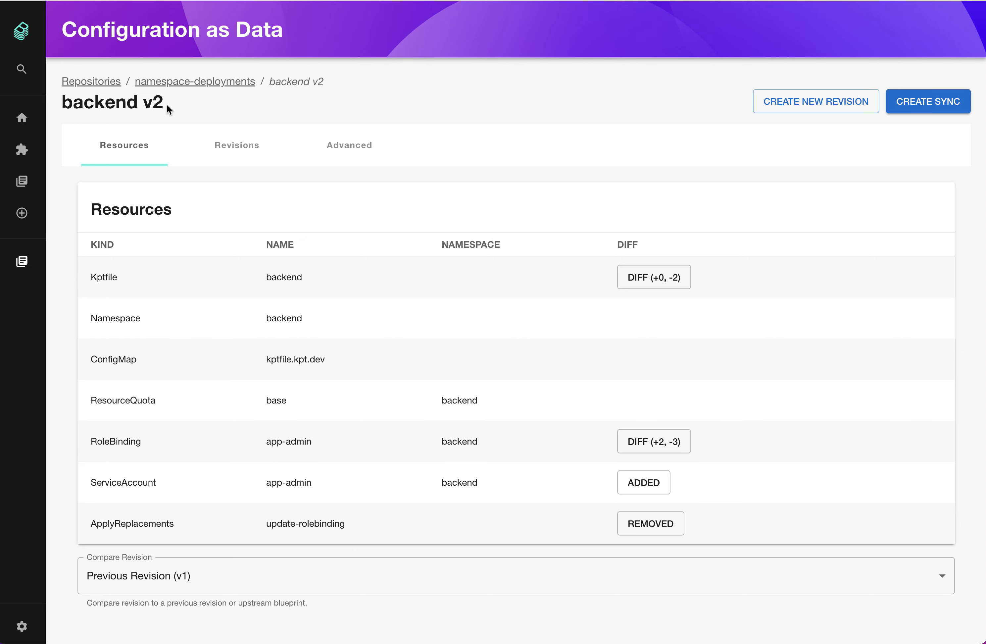
{"action": "left_click", "coordinate": [379, 576]}
{"action": "left_click", "coordinate": [380, 556]}
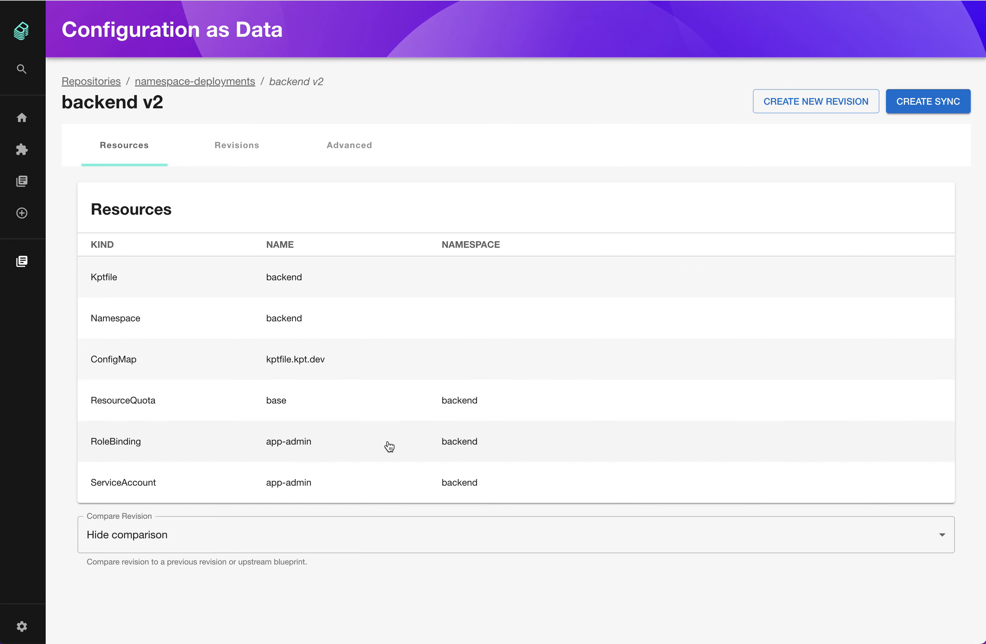
Reopen backend from namespace-deployments and inspect the app-admin RoleBinding
{"action": "left_click", "coordinate": [241, 83]}
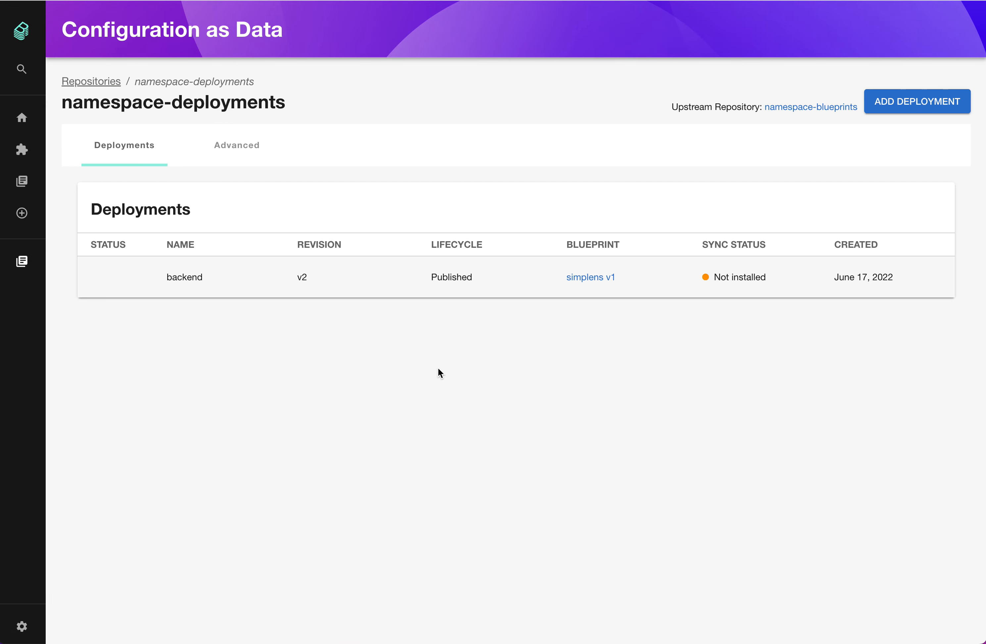
{"action": "left_click", "coordinate": [463, 287]}
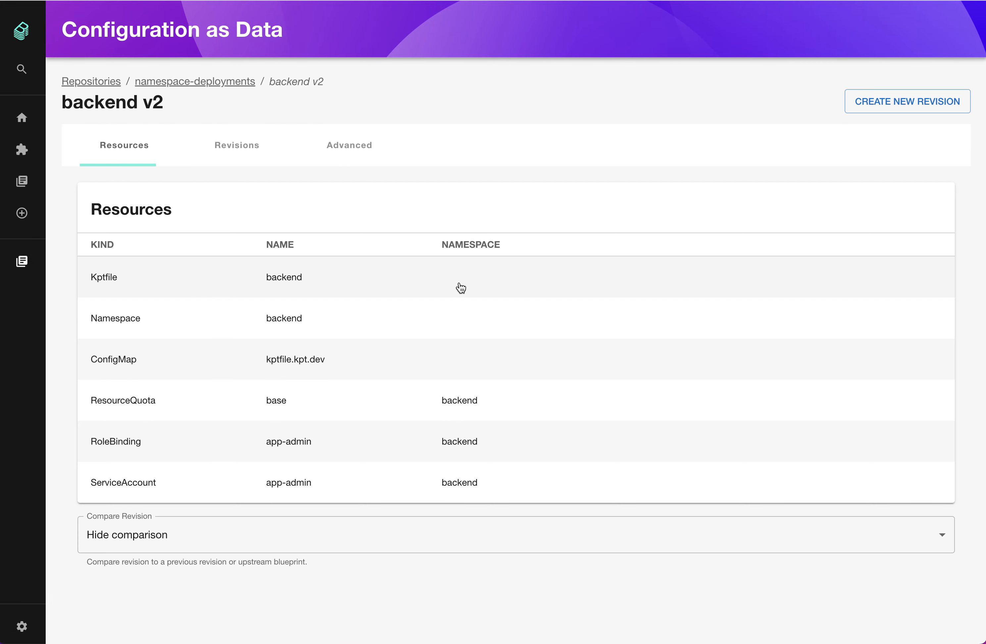
{"action": "left_click", "coordinate": [433, 454]}
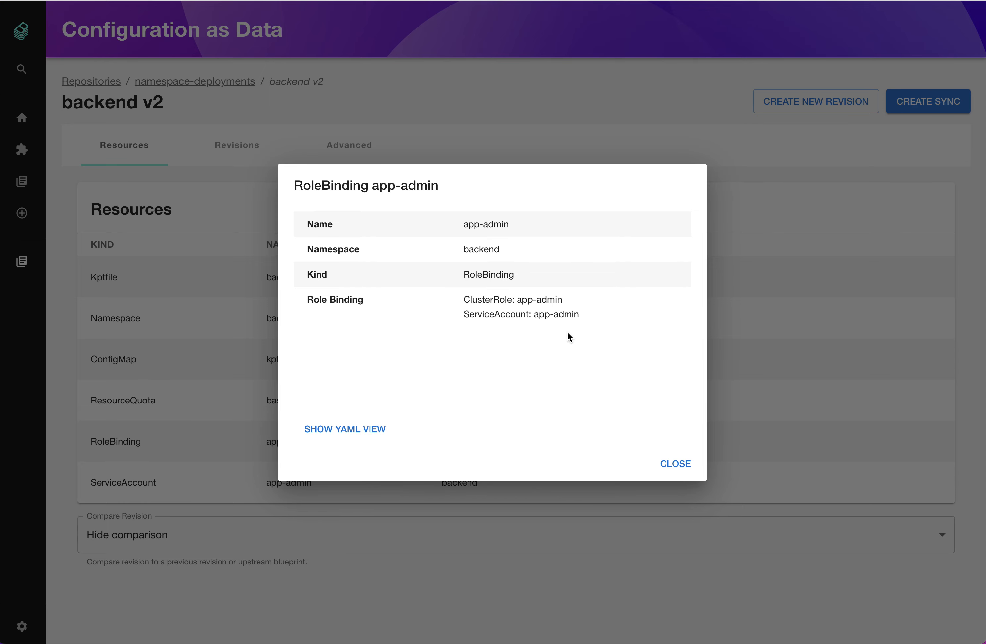
{"action": "left_click", "coordinate": [662, 472]}
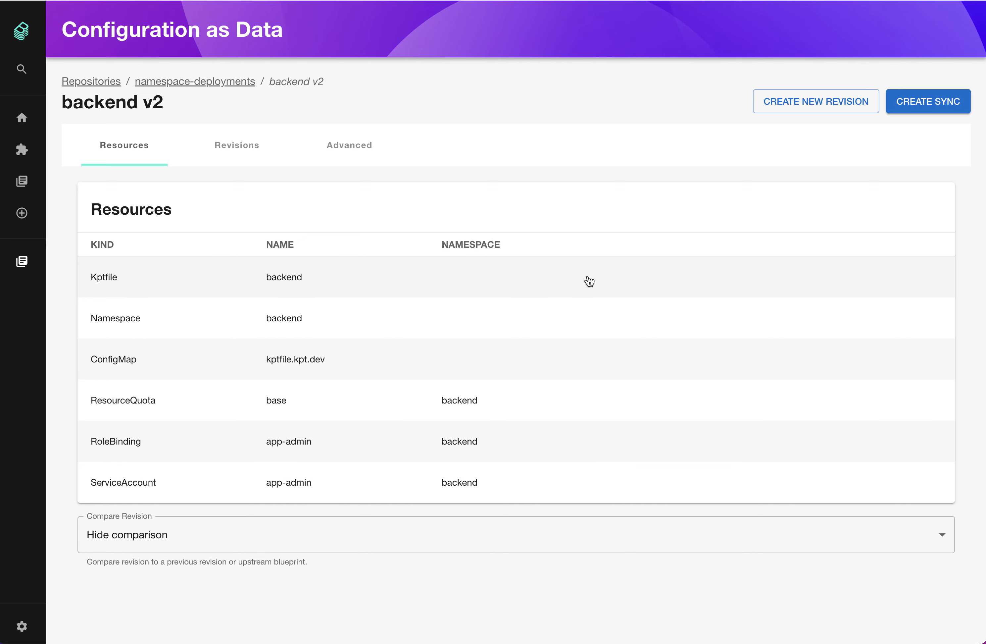
Open backend revision v1 from the revision history and inspect its app-admin RoleBinding subject
{"action": "left_click", "coordinate": [250, 149]}
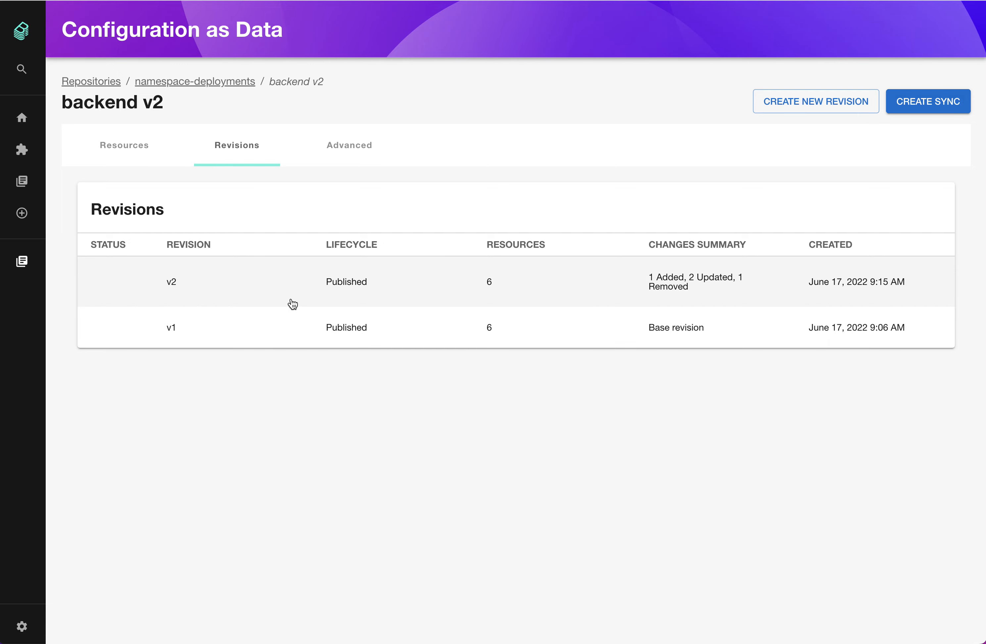
{"action": "left_click", "coordinate": [386, 328]}
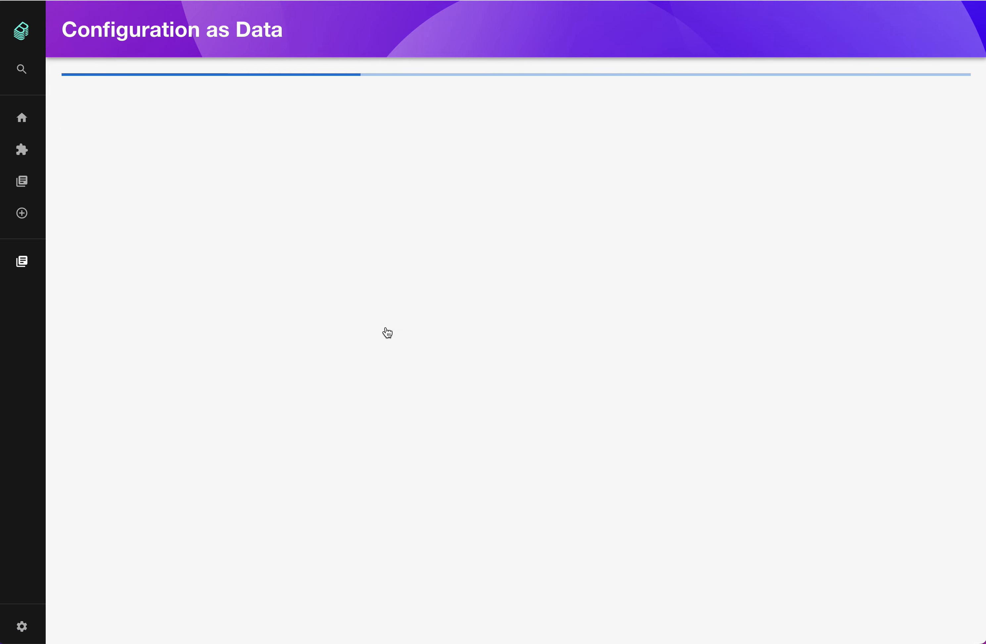
{"action": "double_click", "coordinate": [153, 105]}
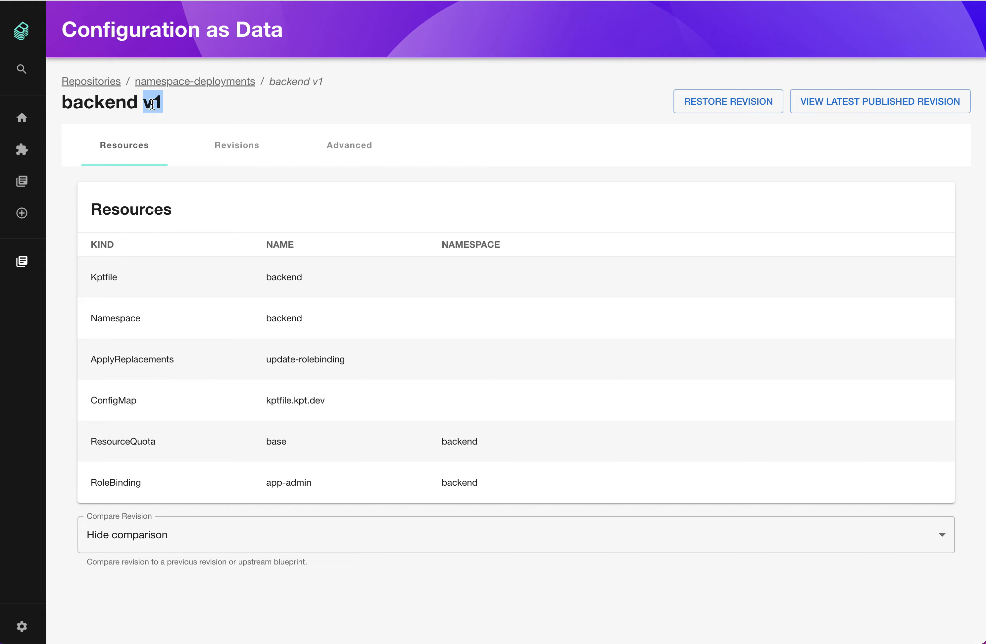
{"action": "left_click", "coordinate": [153, 105]}
{"action": "left_click", "coordinate": [388, 482]}
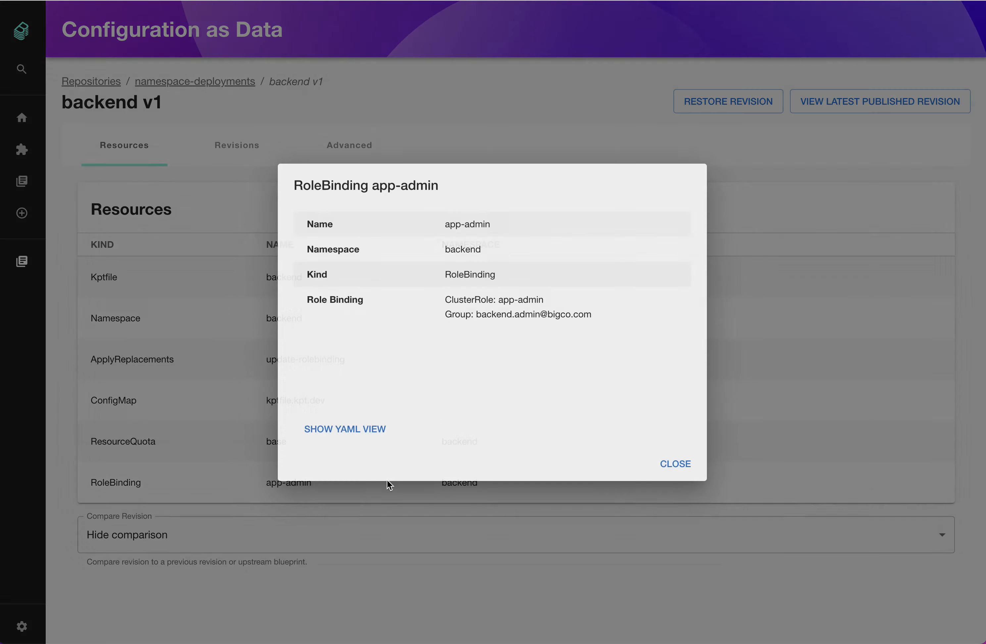
{"action": "left_click_drag", "start_coordinate": [457, 315], "coordinate": [573, 313]}
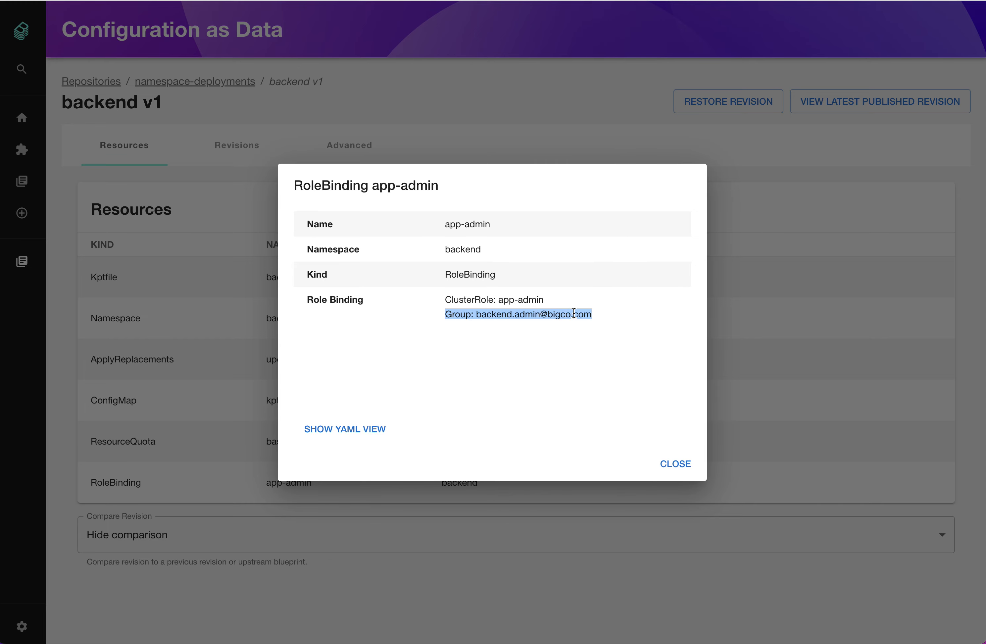
{"action": "left_click", "coordinate": [676, 464]}
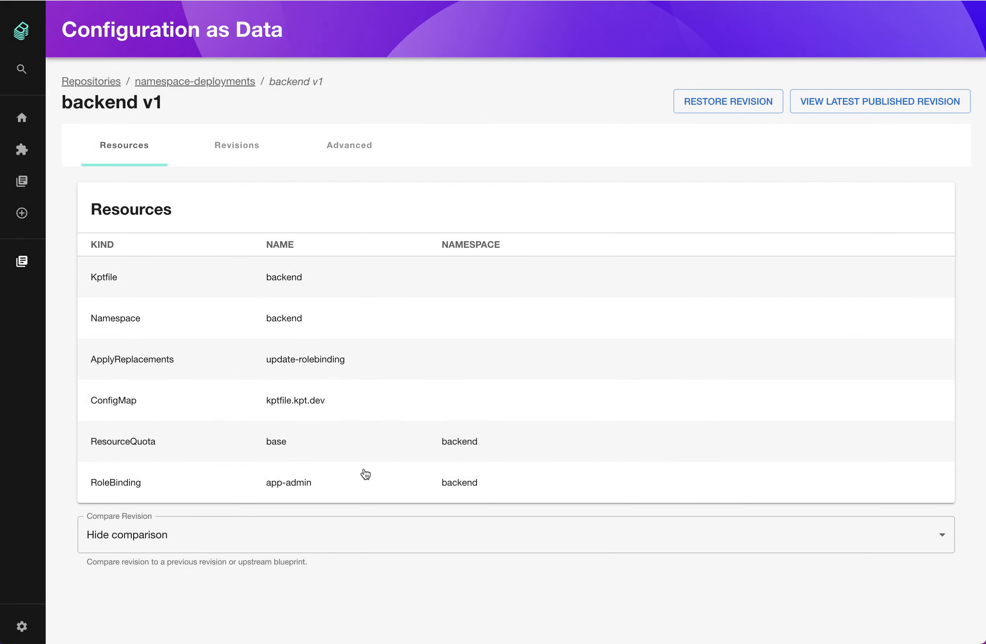
Inspect revision v1's update-rolebinding ApplyReplacements resource and the backend Kptfile mutators
{"action": "left_click", "coordinate": [198, 373]}
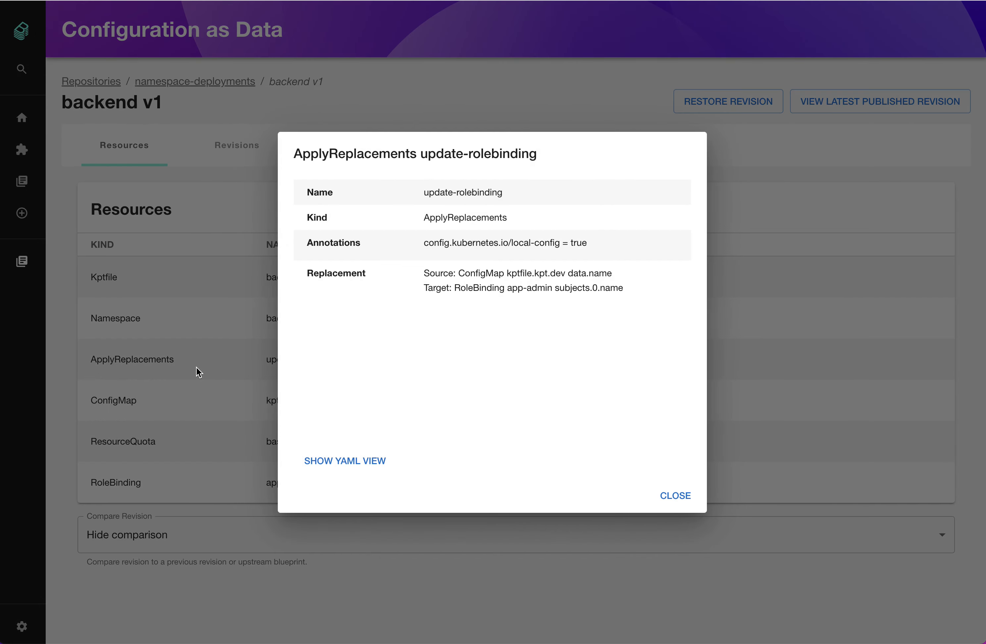
{"action": "left_click", "coordinate": [196, 367]}
{"action": "left_click", "coordinate": [194, 280]}
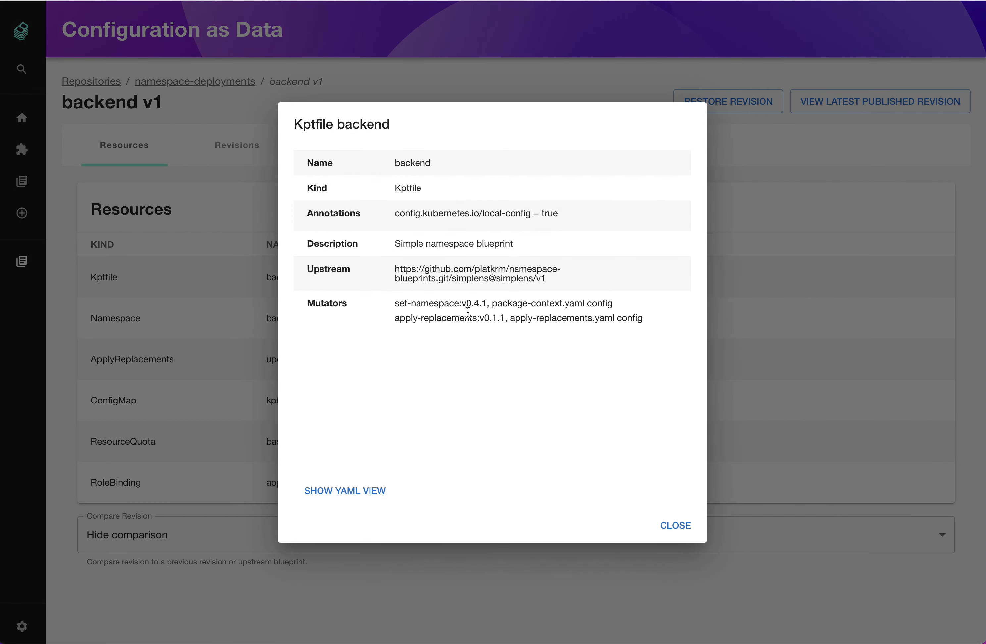
{"action": "left_click_drag", "start_coordinate": [395, 319], "coordinate": [615, 318]}
{"action": "left_click", "coordinate": [611, 317]}
{"action": "left_click", "coordinate": [683, 534]}
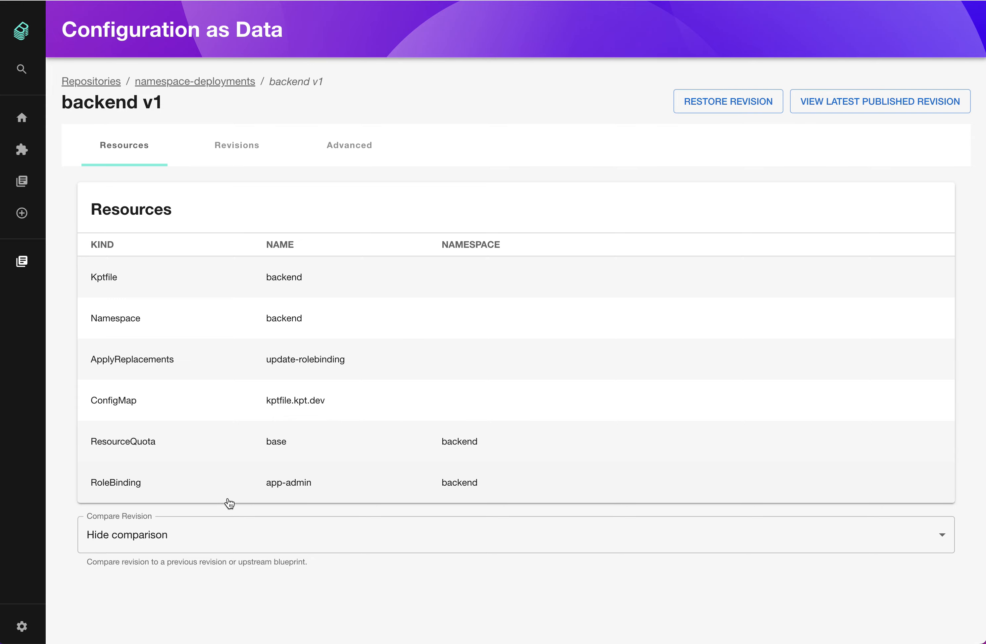
Restore backend to revision v1 by creating a new revision, and inspect the restored app-admin RoleBinding
{"action": "left_click", "coordinate": [714, 101]}
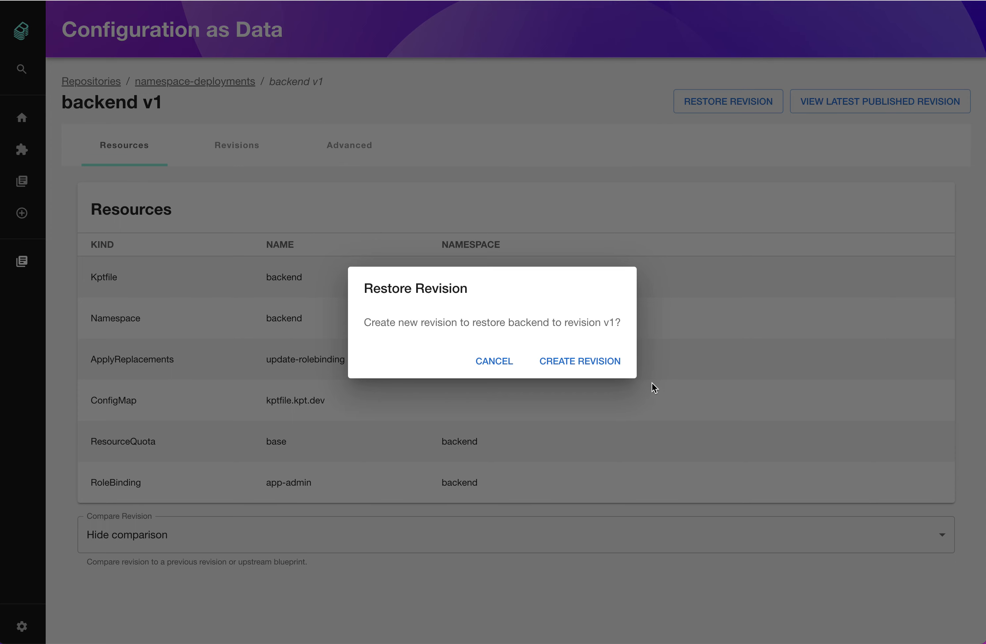
{"action": "left_click", "coordinate": [603, 370]}
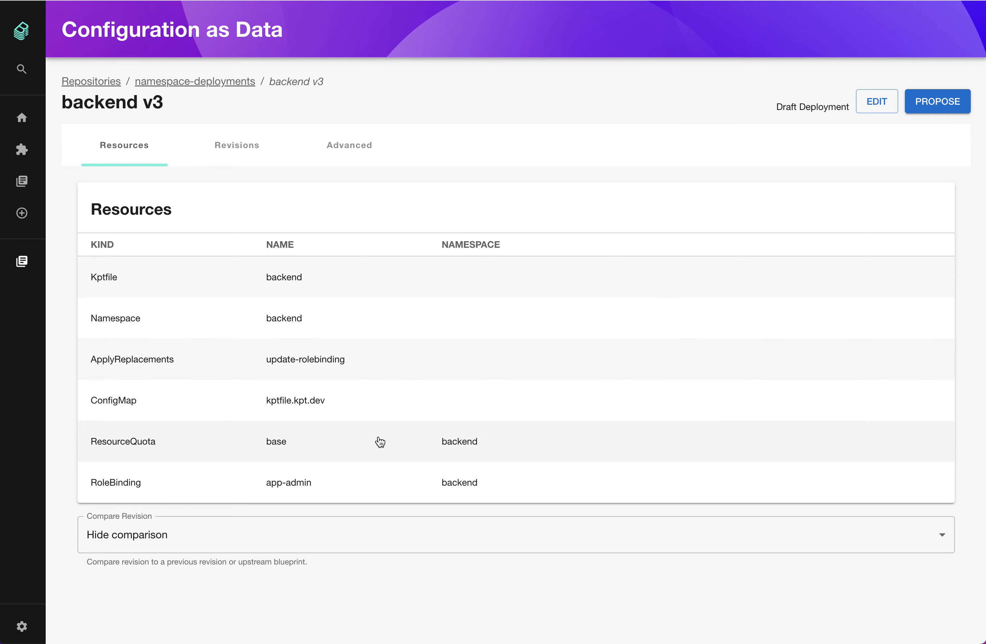
{"action": "left_click_drag", "start_coordinate": [178, 360], "coordinate": [92, 359]}
{"action": "left_click", "coordinate": [227, 359]}
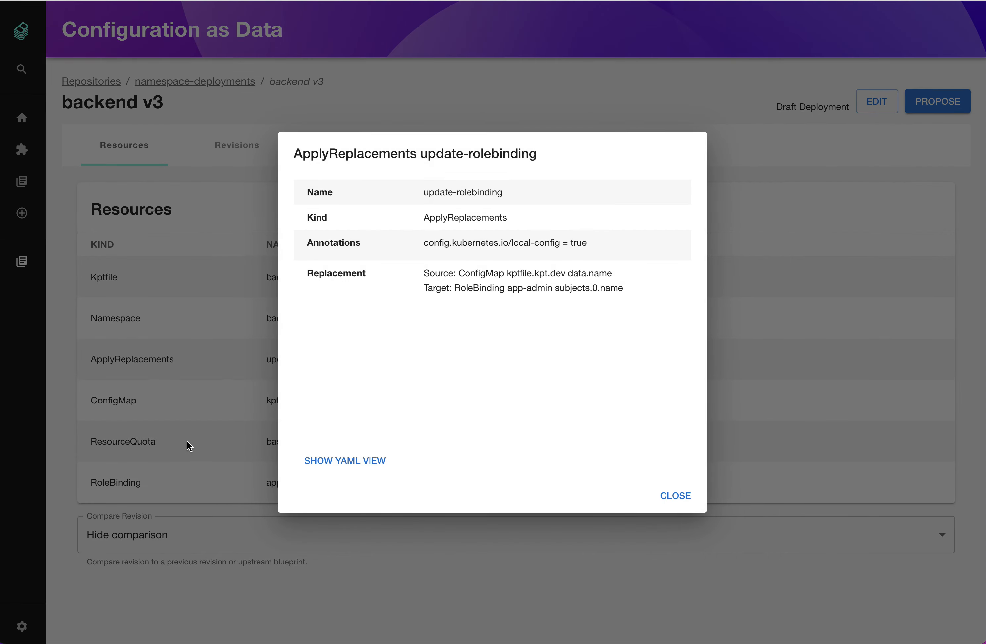
{"action": "left_click", "coordinate": [186, 441]}
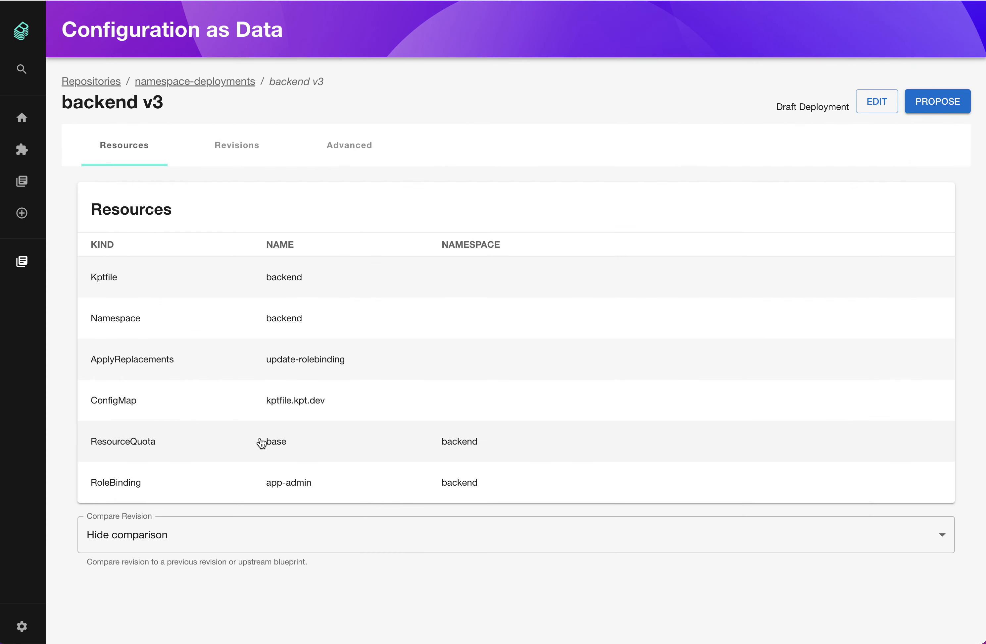
{"action": "left_click", "coordinate": [482, 482]}
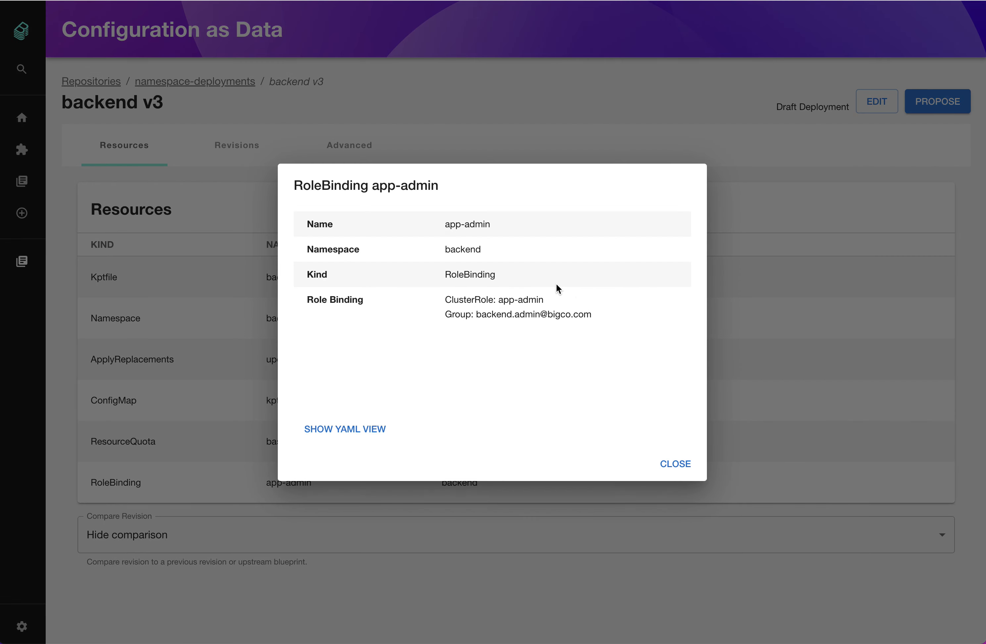
{"action": "double_click", "coordinate": [489, 314]}
{"action": "left_click_drag", "start_coordinate": [489, 314], "coordinate": [523, 314]}
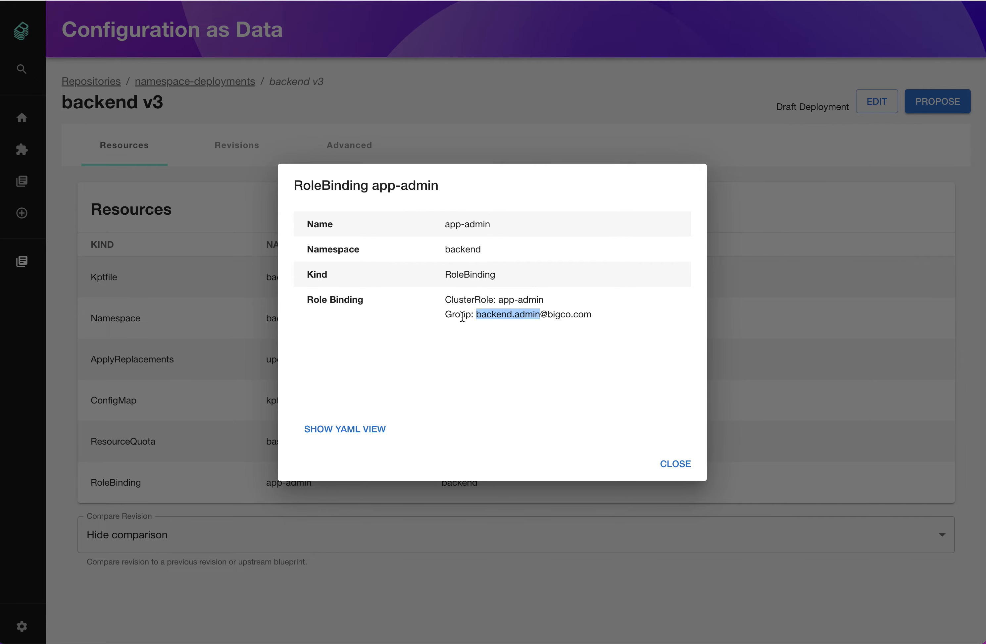
{"action": "left_click", "coordinate": [674, 463]}
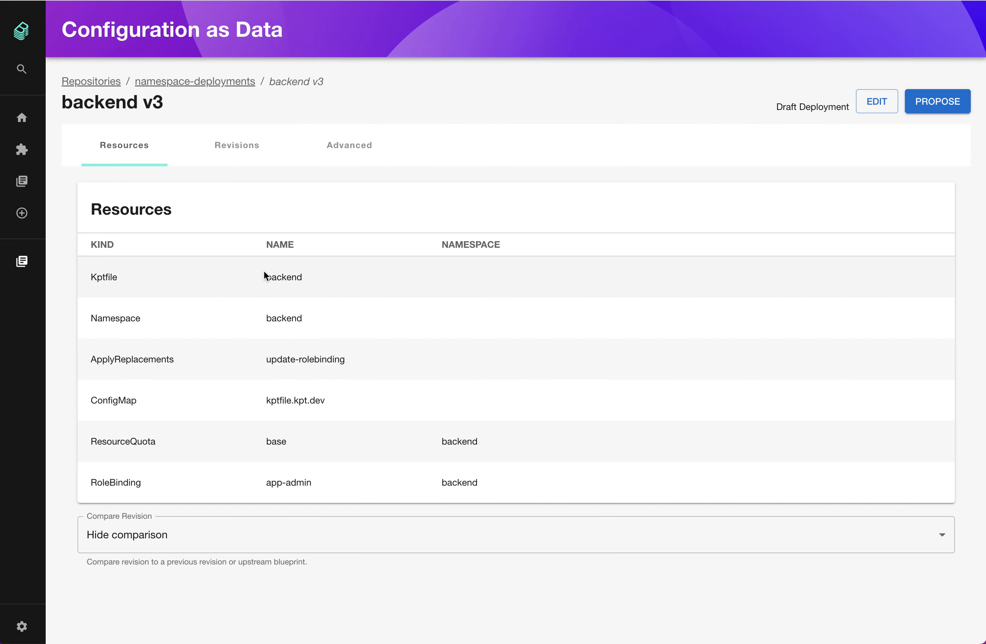
Inspect the mutators listed in the restored draft's backend Kptfile
{"action": "left_click", "coordinate": [264, 272]}
{"action": "left_click_drag", "start_coordinate": [400, 318], "coordinate": [479, 320]}
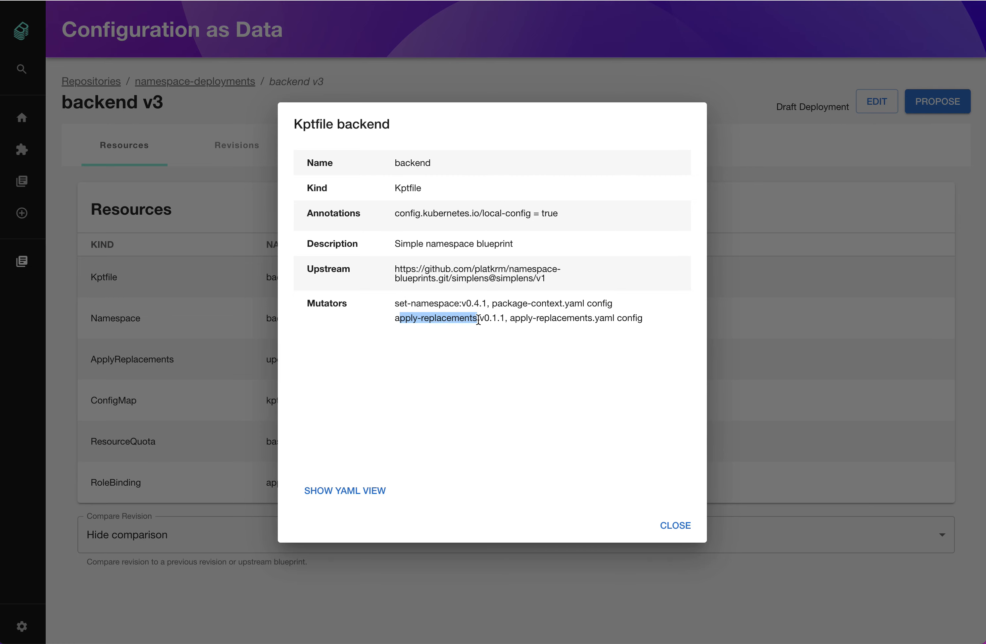
{"action": "left_click", "coordinate": [673, 526]}
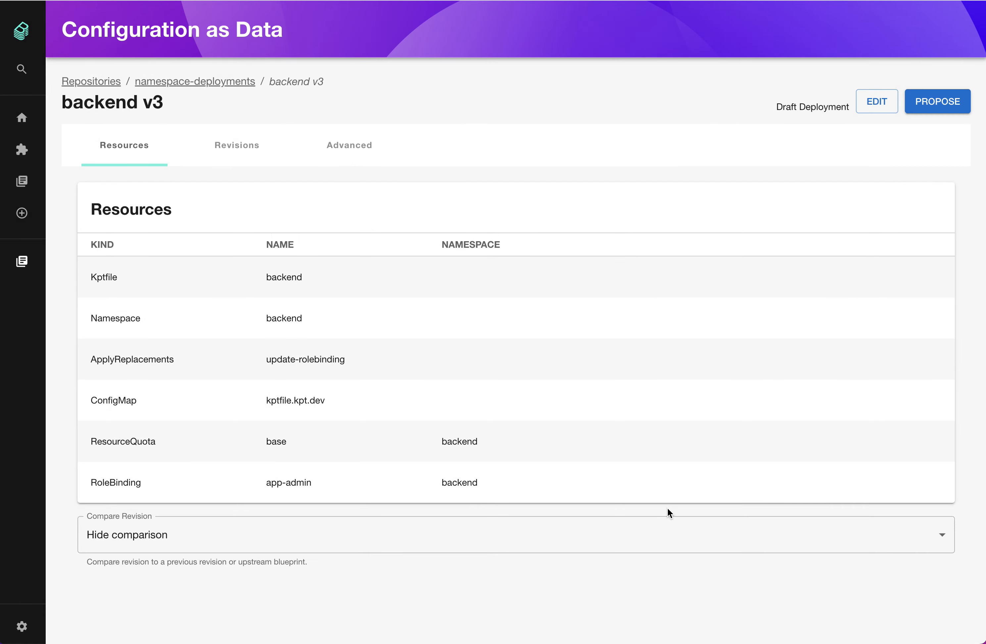
Compare the v3 draft with Previous Revision (v2) and then Previous Revision (v1), and hide the comparison
{"action": "left_click", "coordinate": [606, 542]}
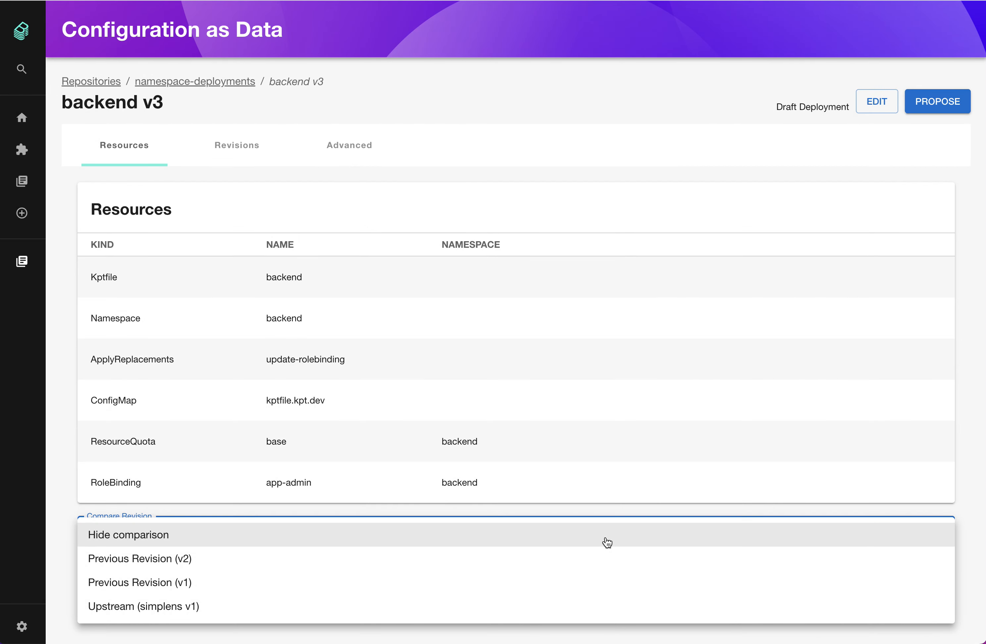
{"action": "left_click", "coordinate": [602, 566]}
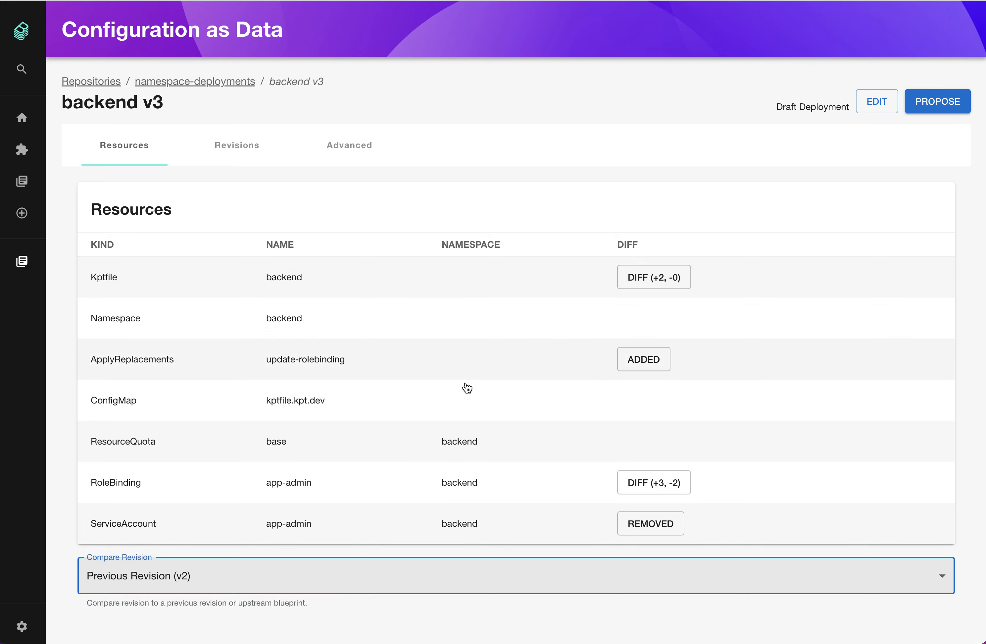
{"action": "left_click", "coordinate": [476, 582]}
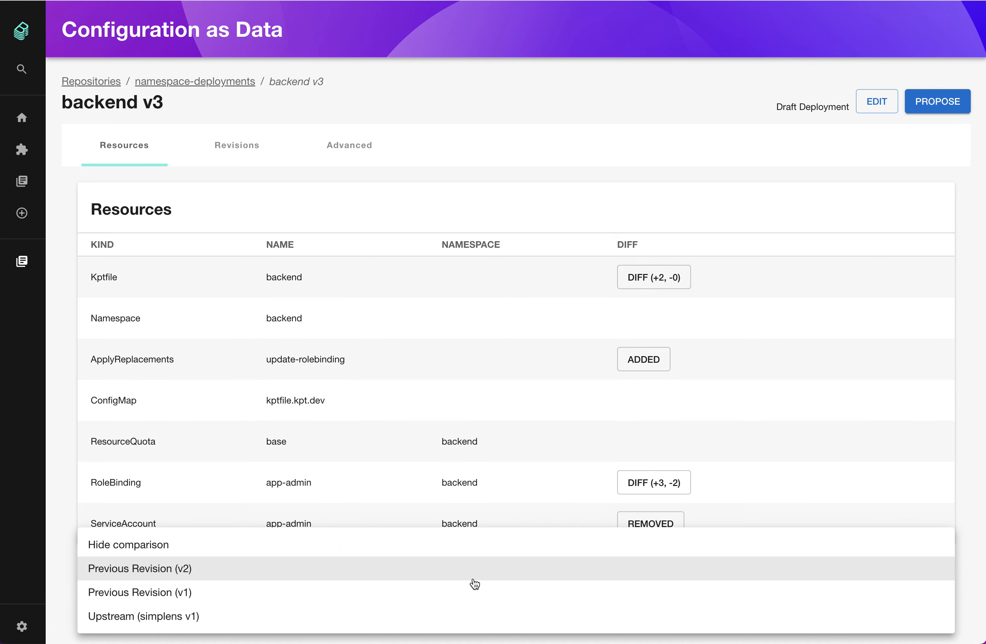
{"action": "left_click", "coordinate": [471, 601]}
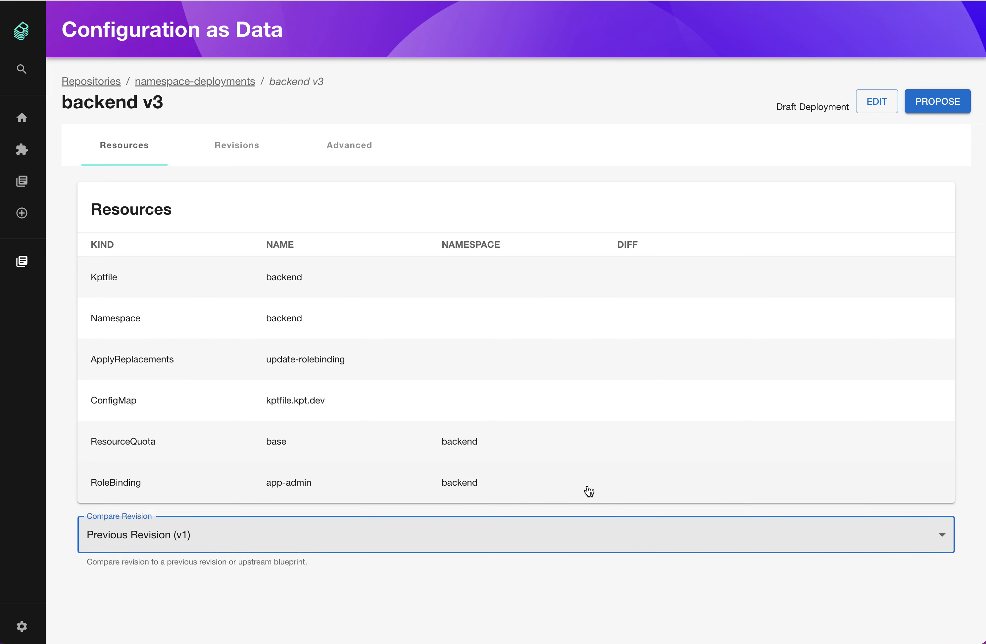
{"action": "left_click", "coordinate": [567, 543]}
{"action": "left_click", "coordinate": [507, 491]}
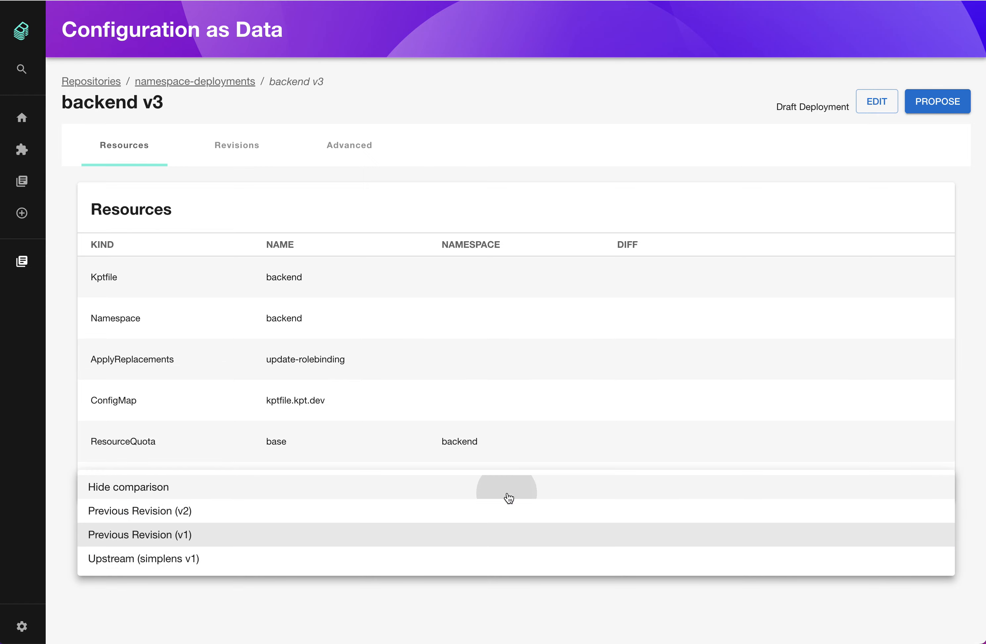
Propose and approve the backend v3 draft, then return to the namespace-deployments repository
{"action": "left_click", "coordinate": [946, 103]}
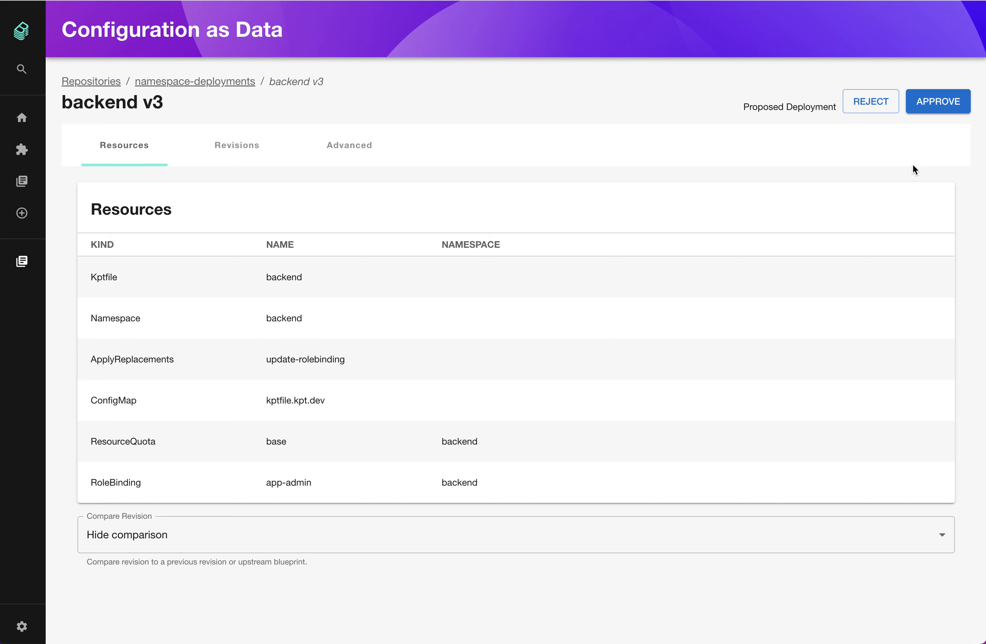
{"action": "left_click", "coordinate": [955, 108]}
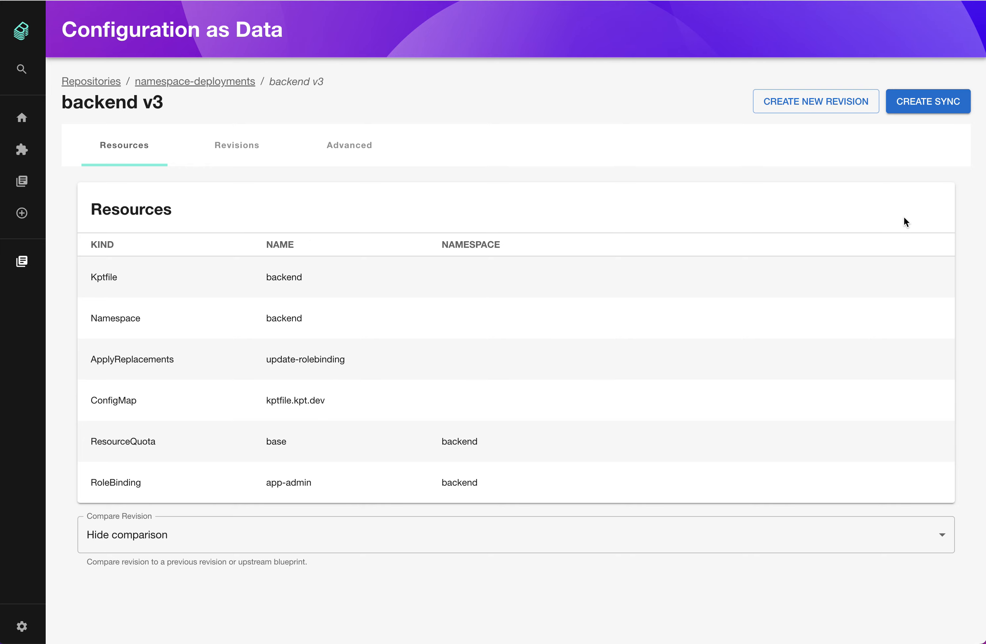
{"action": "left_click", "coordinate": [212, 83]}
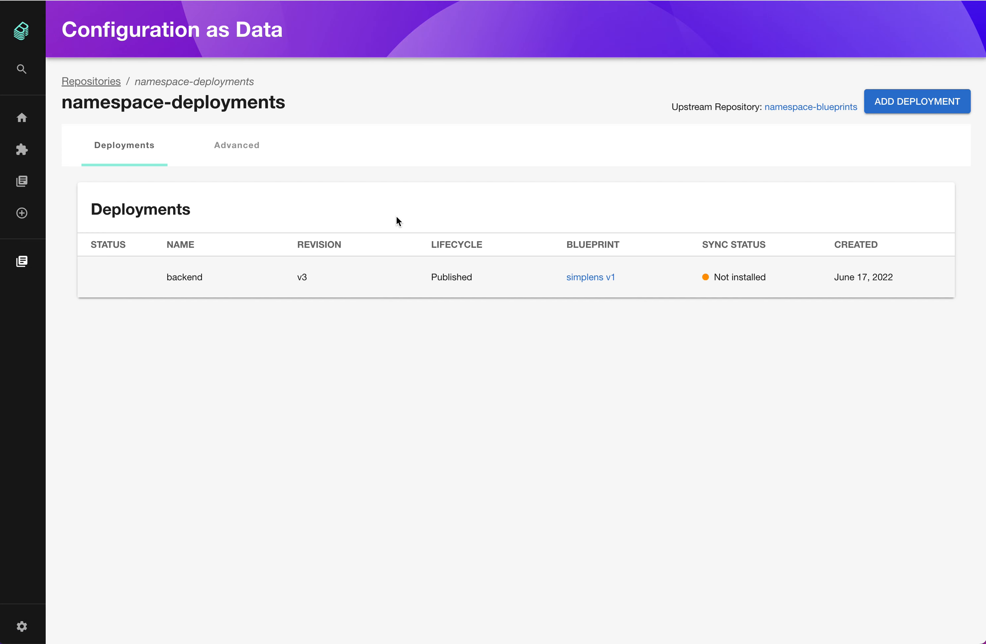